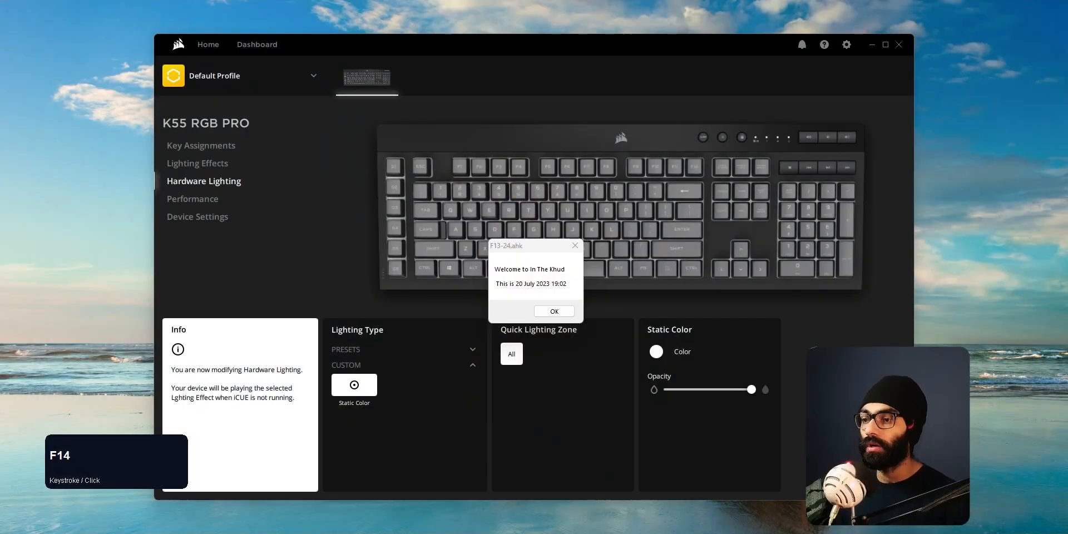
- Dismiss the welcome message and open Adobe Firefly's text-to-image page in the browser
{"action": "left_click", "coordinate": [553, 309]}
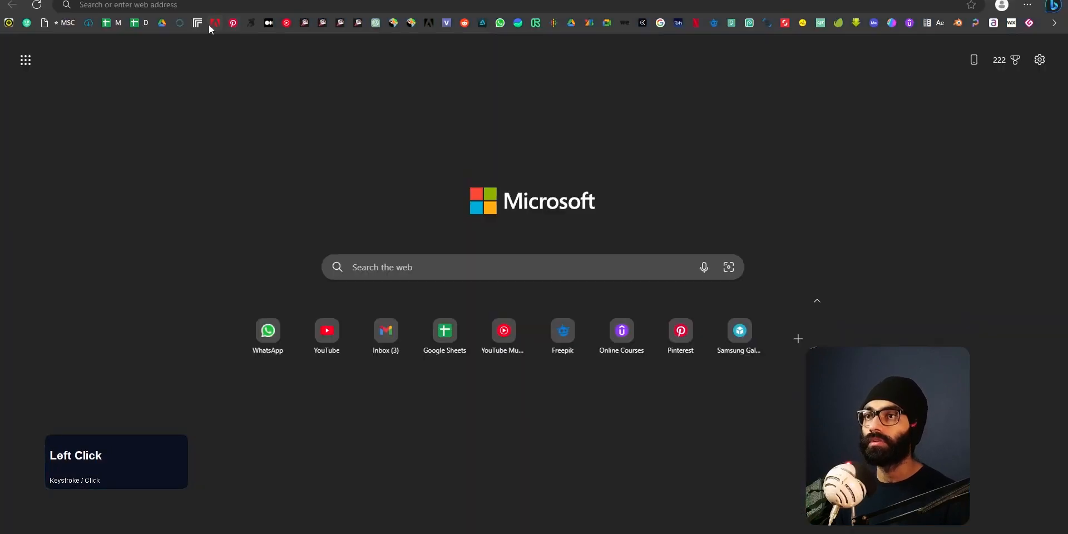
{"action": "left_click", "coordinate": [216, 23]}
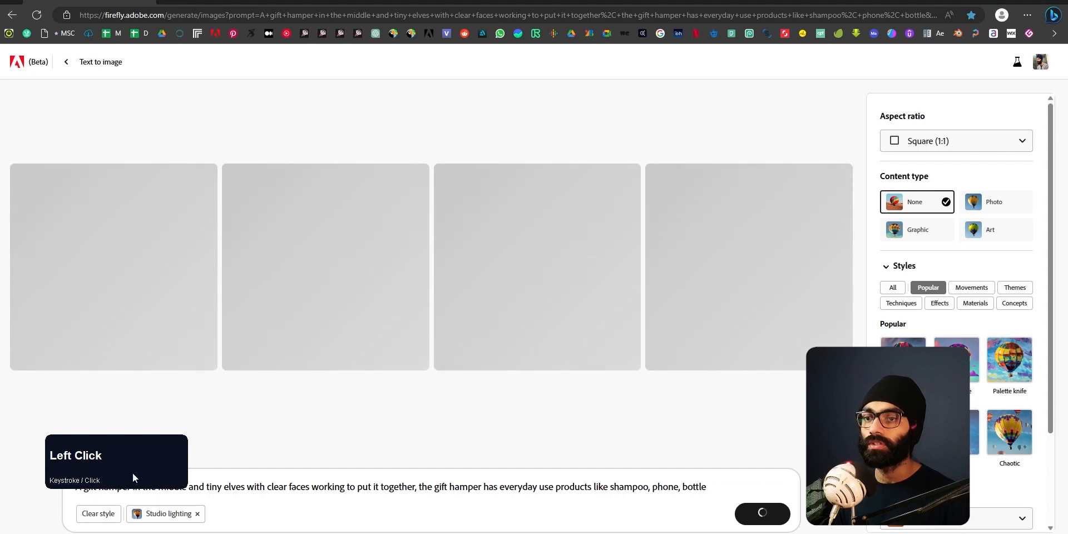
{"action": "left_click_drag", "start_coordinate": [132, 473], "coordinate": [146, 434]}
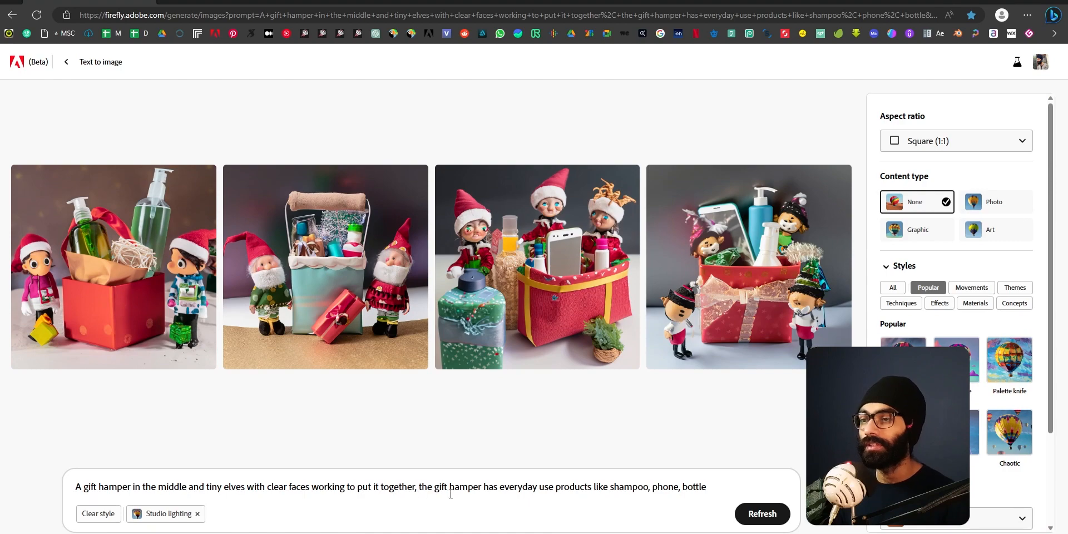
- View the fourth gift-hamper image enlarged, close it, and review the wording of the prompt that produced it
{"action": "left_click", "coordinate": [765, 266]}
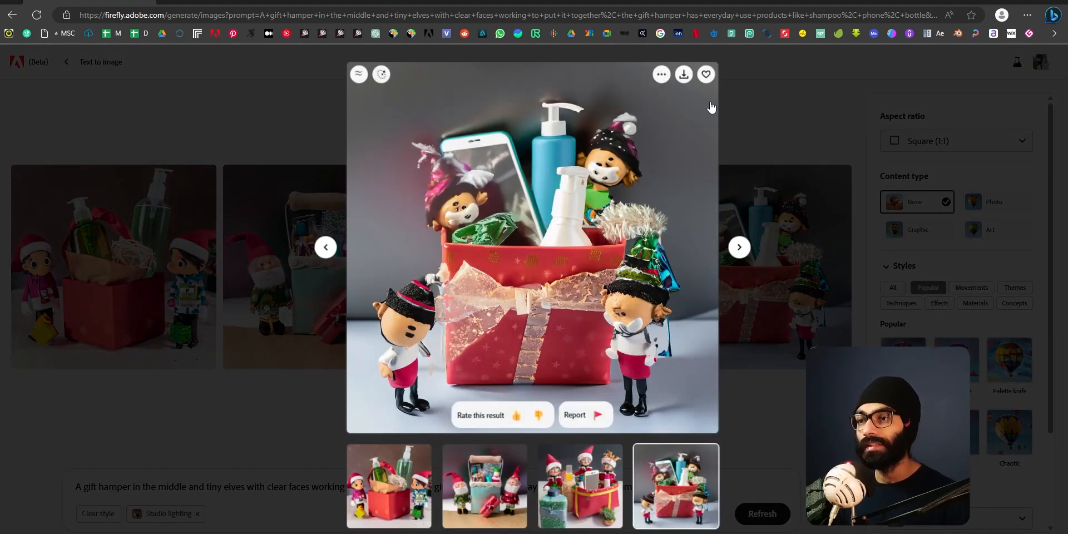
{"action": "left_click", "coordinate": [753, 418]}
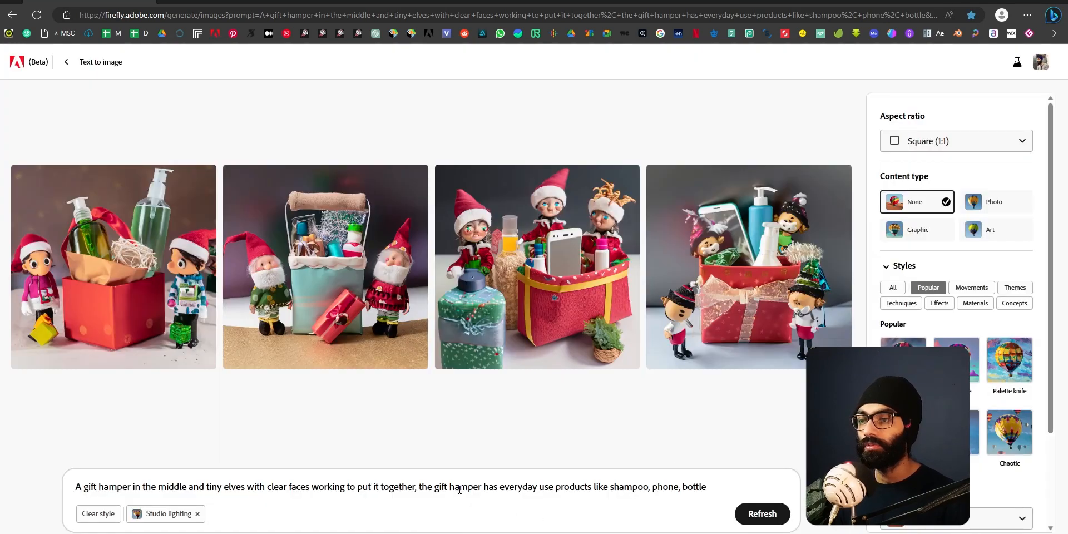
{"action": "left_click_drag", "start_coordinate": [385, 488], "coordinate": [515, 488]}
{"action": "left_click", "coordinate": [618, 487]}
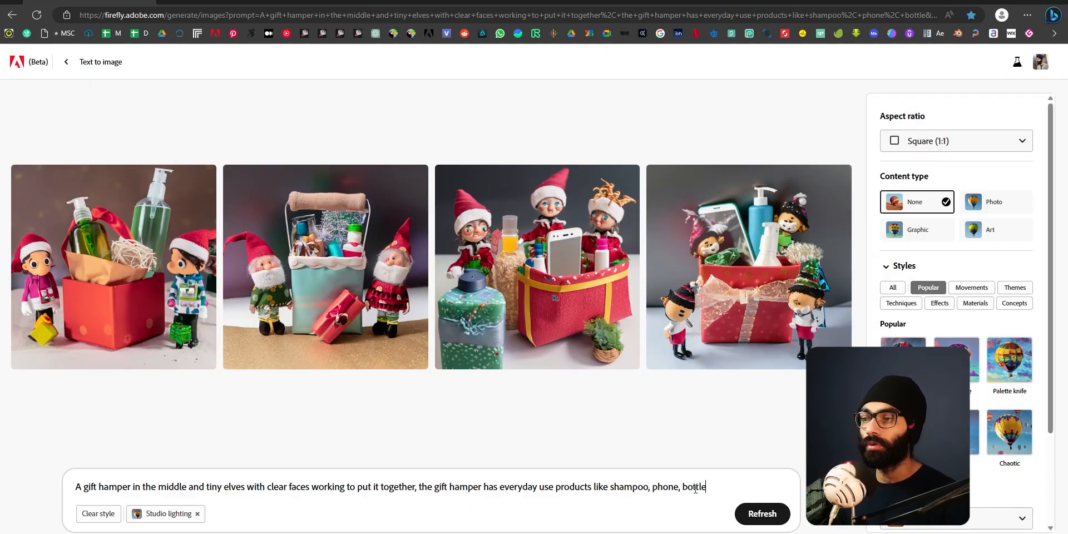
{"action": "left_click_drag", "start_coordinate": [705, 488], "coordinate": [579, 488]}
{"action": "left_click", "coordinate": [658, 487]}
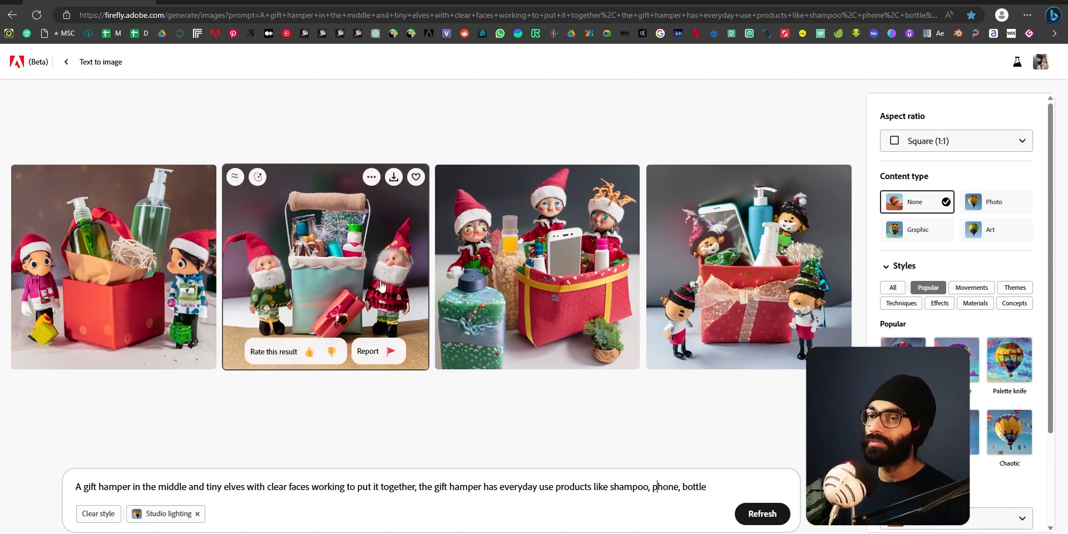
- Clear the existing prompt and replace the Studio lighting style with the Hyper realistic theme
{"action": "key", "text": "ctrl+a"}
{"action": "key", "text": "BackSpace"}
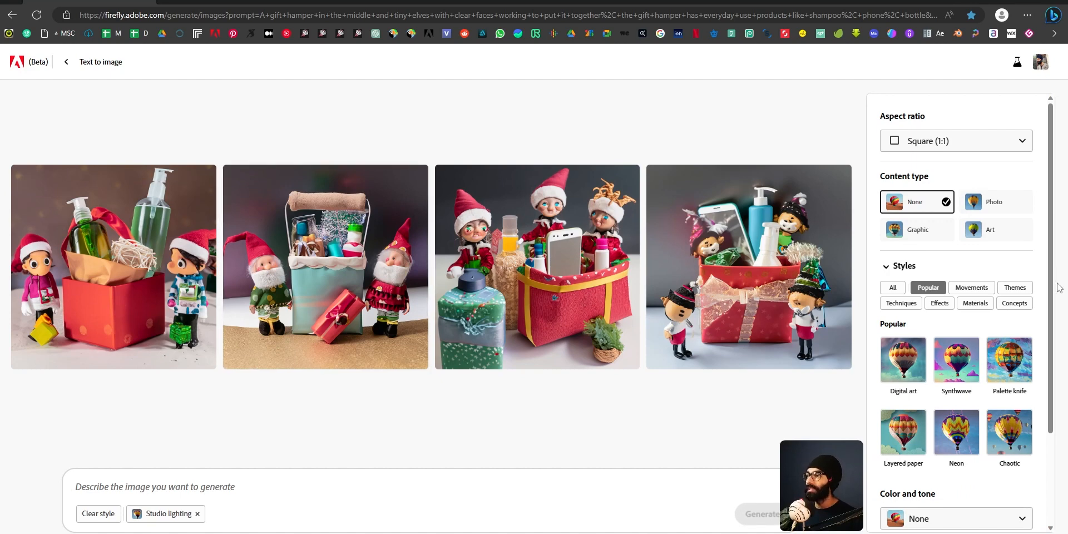
{"action": "scroll", "coordinate": [997, 314], "scroll_direction": "down", "scroll_amount": 2}
{"action": "scroll", "coordinate": [998, 400], "scroll_direction": "up", "scroll_amount": 2}
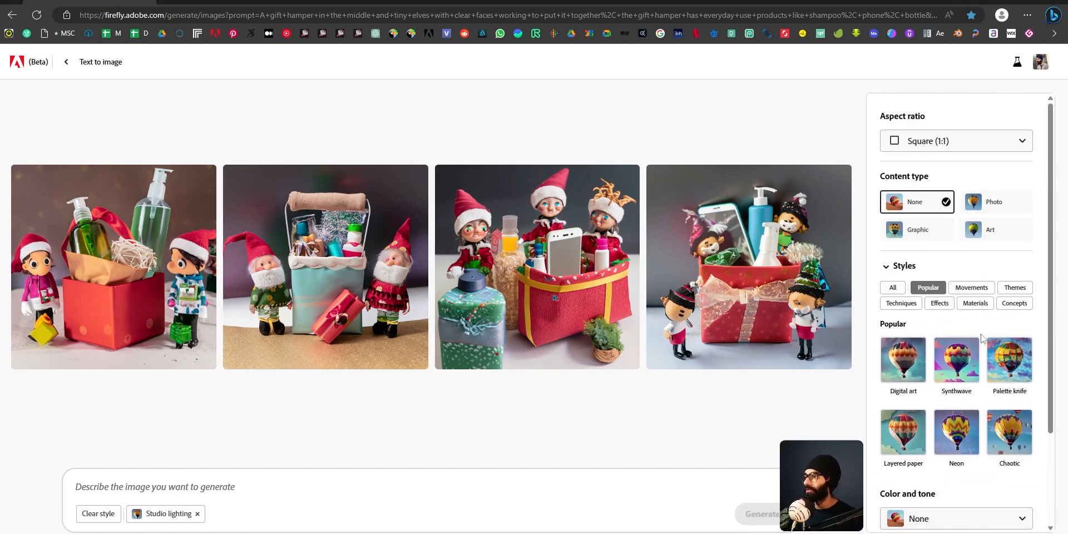
{"action": "left_click", "coordinate": [1014, 287]}
{"action": "scroll", "coordinate": [967, 275], "scroll_direction": "down", "scroll_amount": 2}
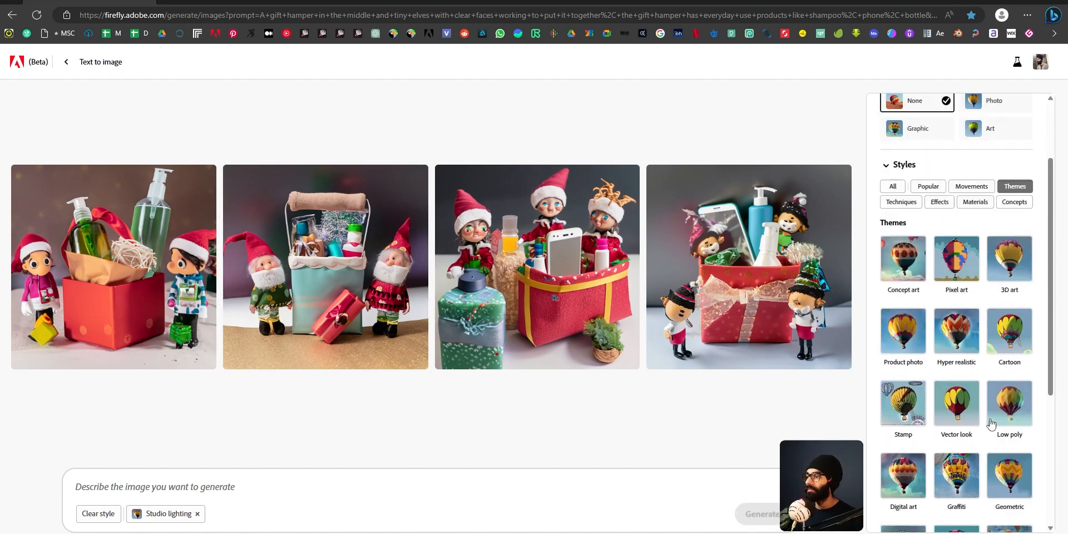
{"action": "left_click", "coordinate": [959, 308]}
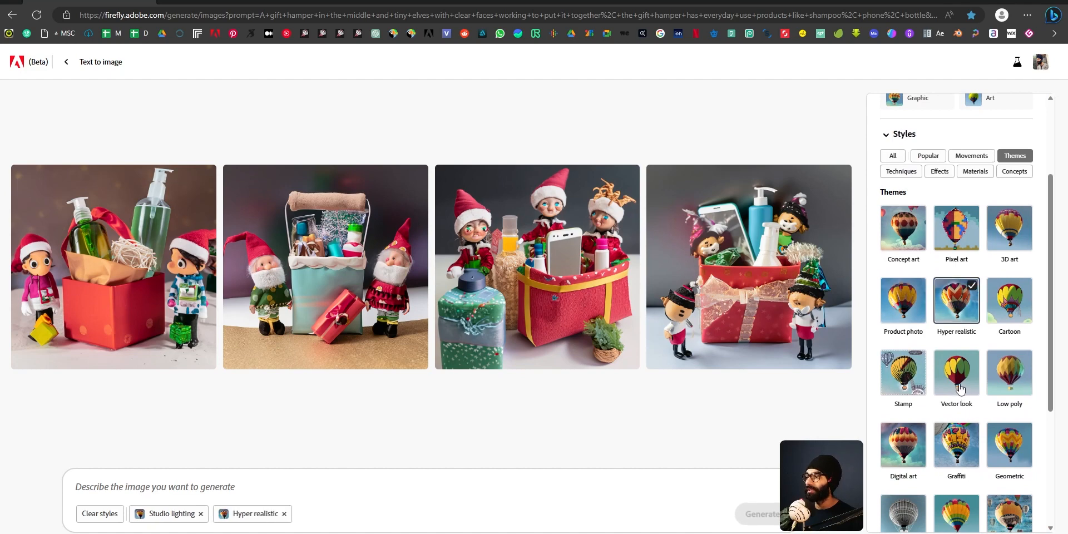
{"action": "scroll", "coordinate": [1006, 320], "scroll_direction": "down", "scroll_amount": 1}
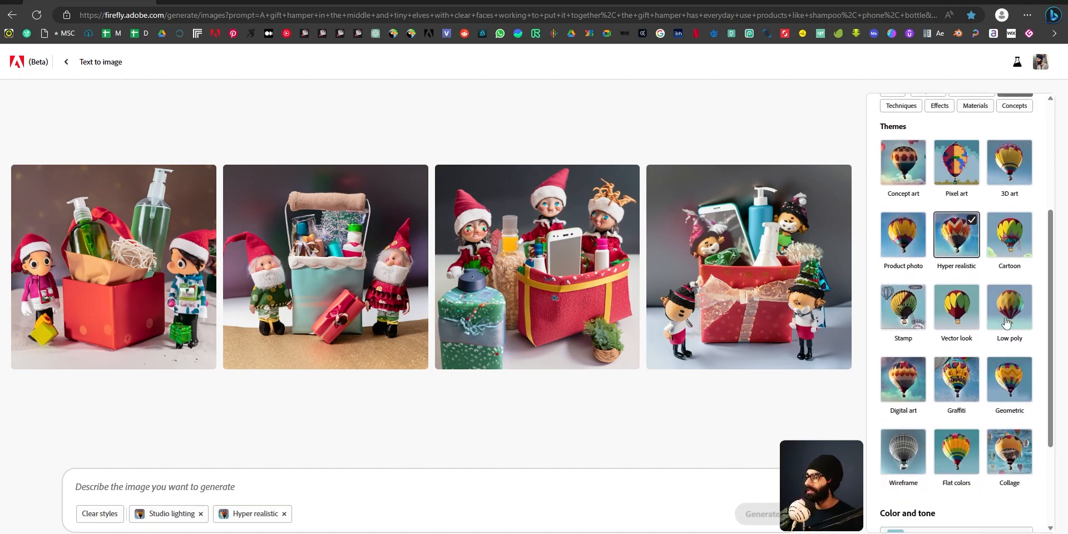
{"action": "scroll", "coordinate": [1005, 320], "scroll_direction": "up", "scroll_amount": 1}
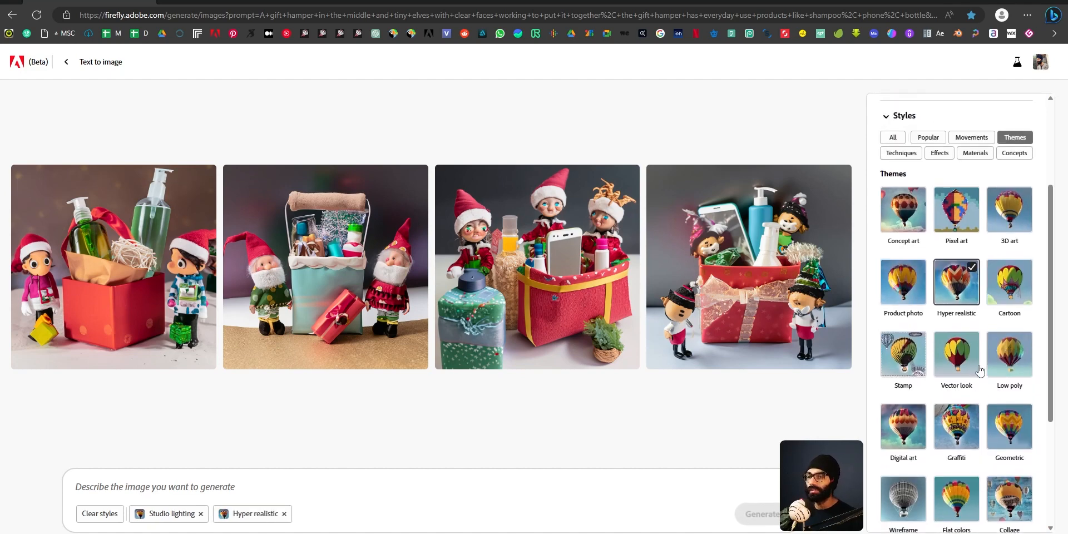
{"action": "left_click", "coordinate": [201, 513]}
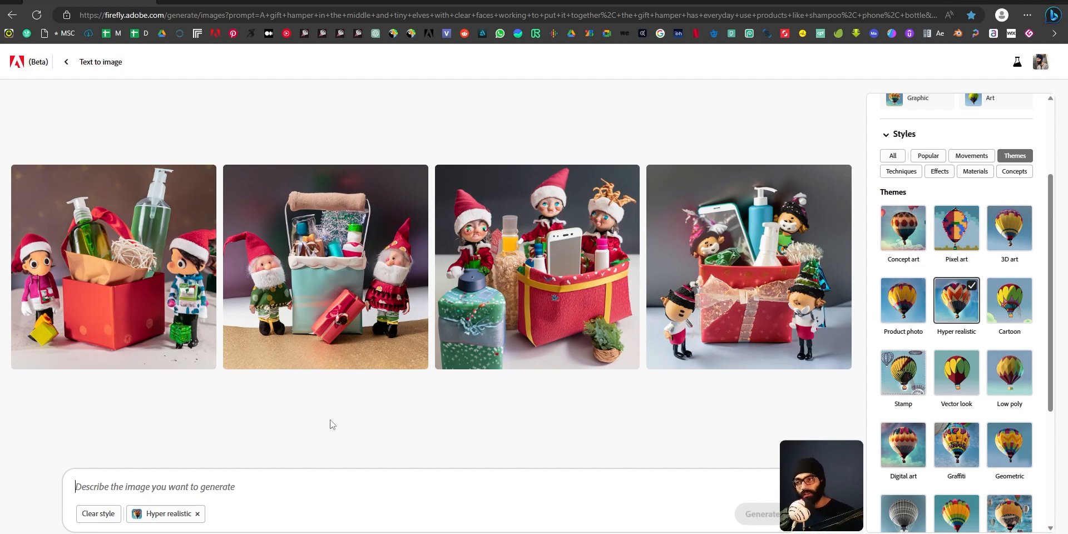
- Generate images from the prompt "a rainy city with puddles and a bicycle, people drinking tea, paper boats floating in puddles"
{"action": "type", "text": "a rainy city"}
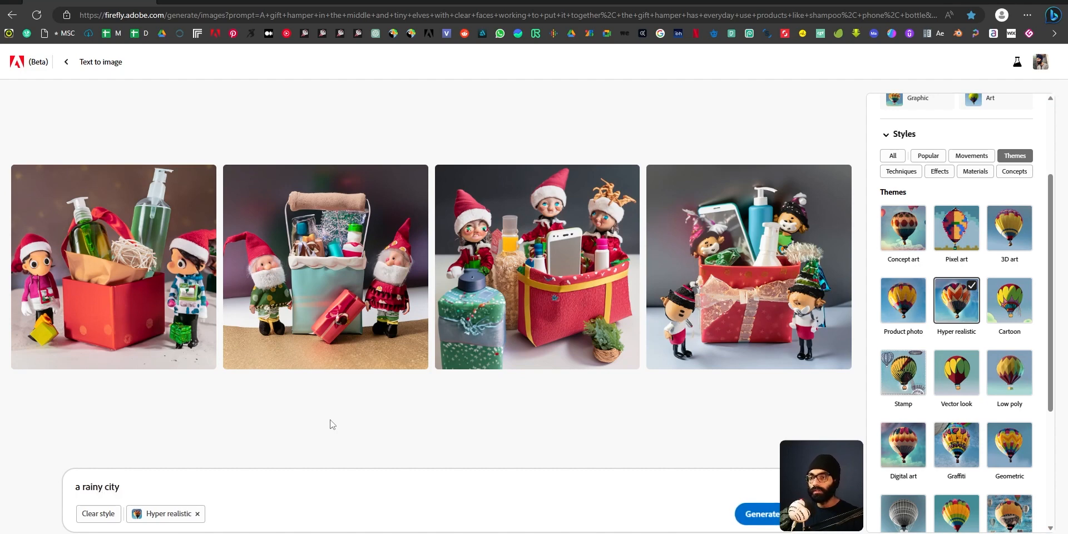
{"action": "type", "text": " with"}
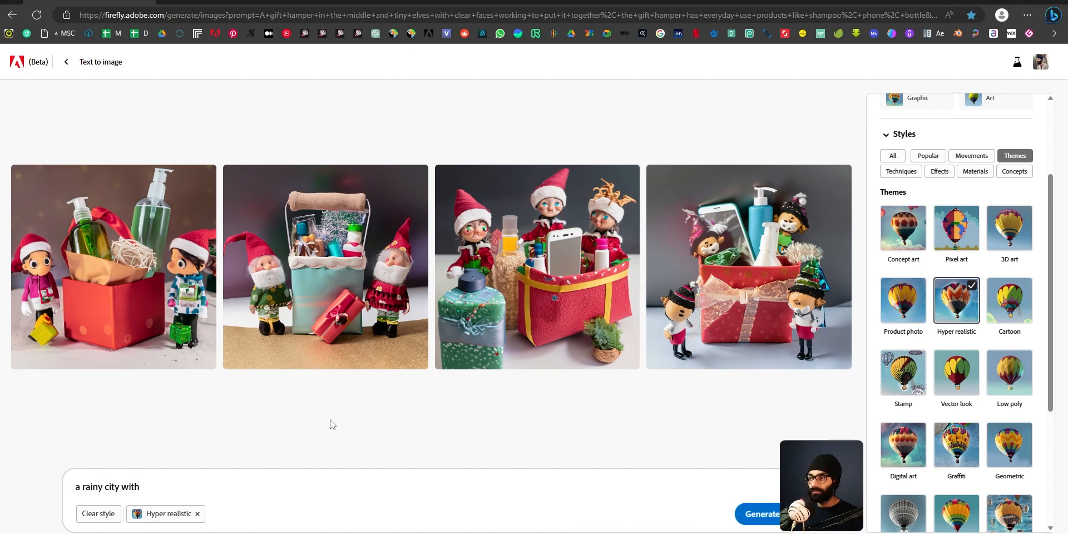
{"action": "type", "text": " puddles and a bicycle,"}
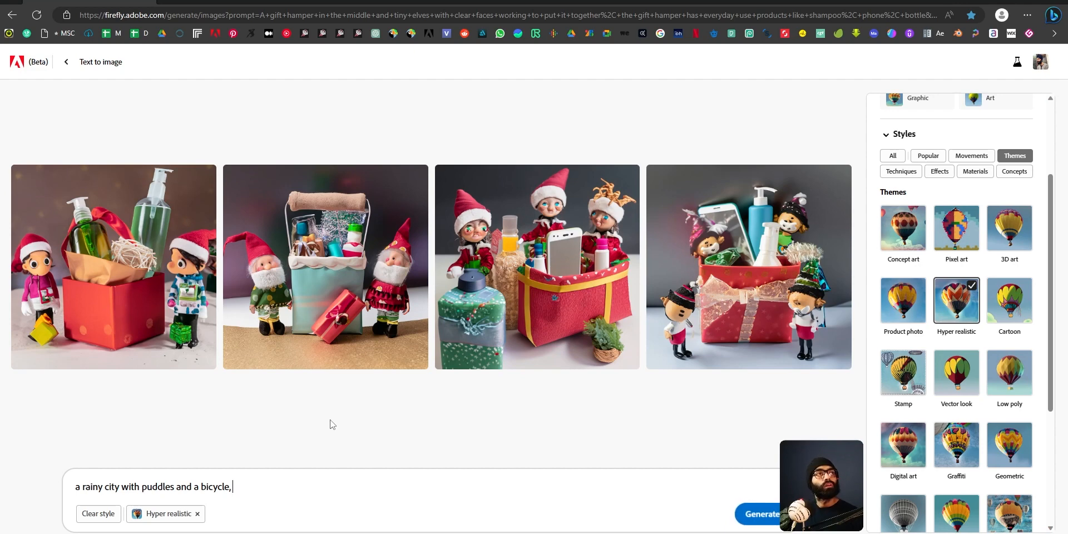
{"action": "type", "text": "eople drinking tea,"}
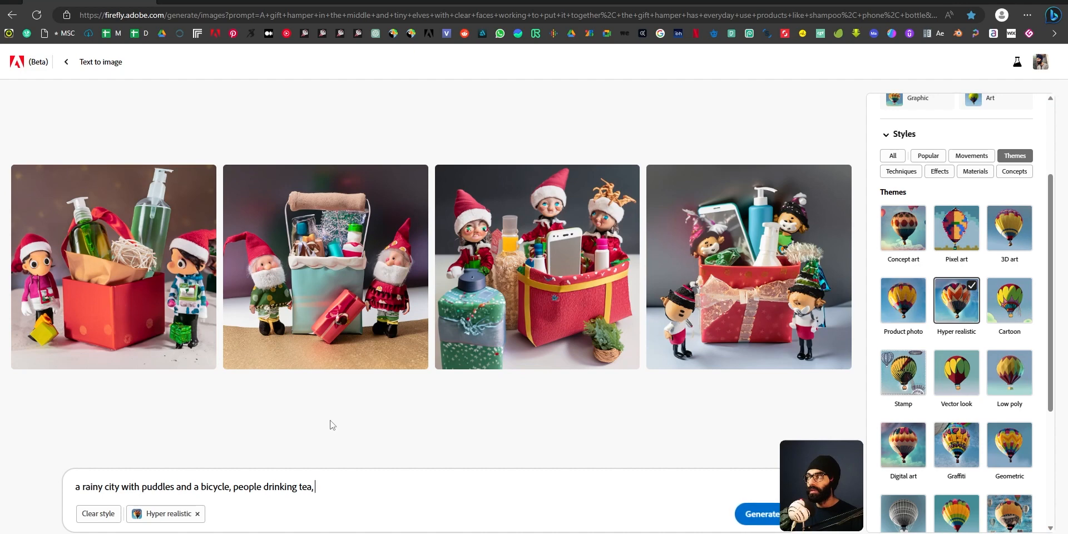
{"action": "type", "text": "paper boats"}
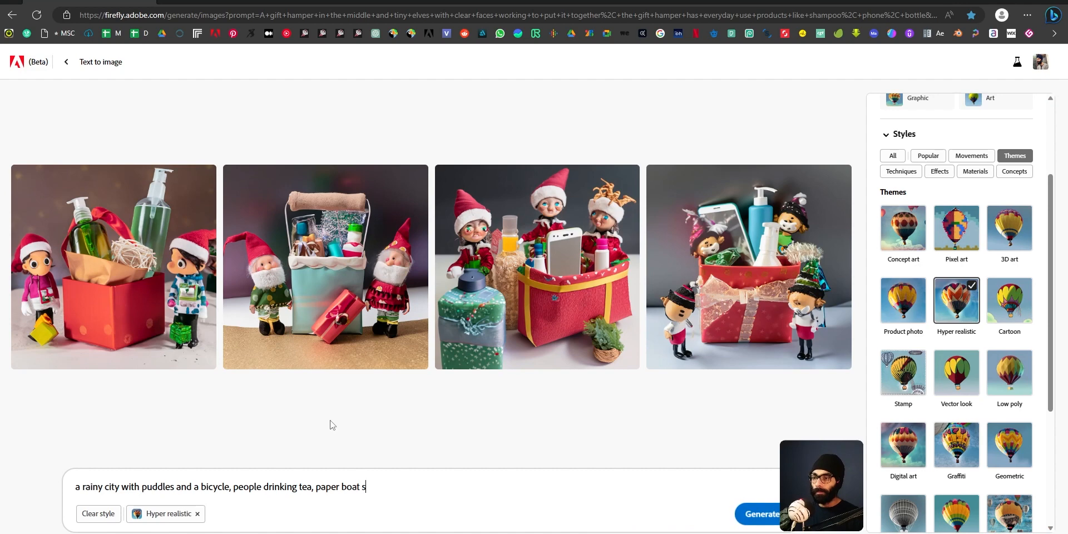
{"action": "type", "text": " floatig"}
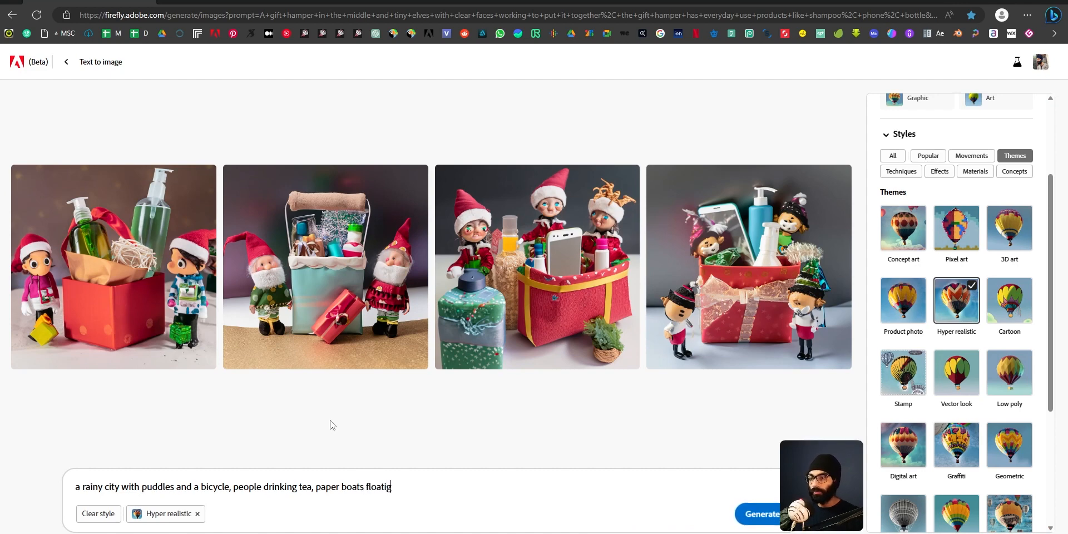
{"action": "key", "text": "BackSpace"}
{"action": "type", "text": "ng in puddles"}
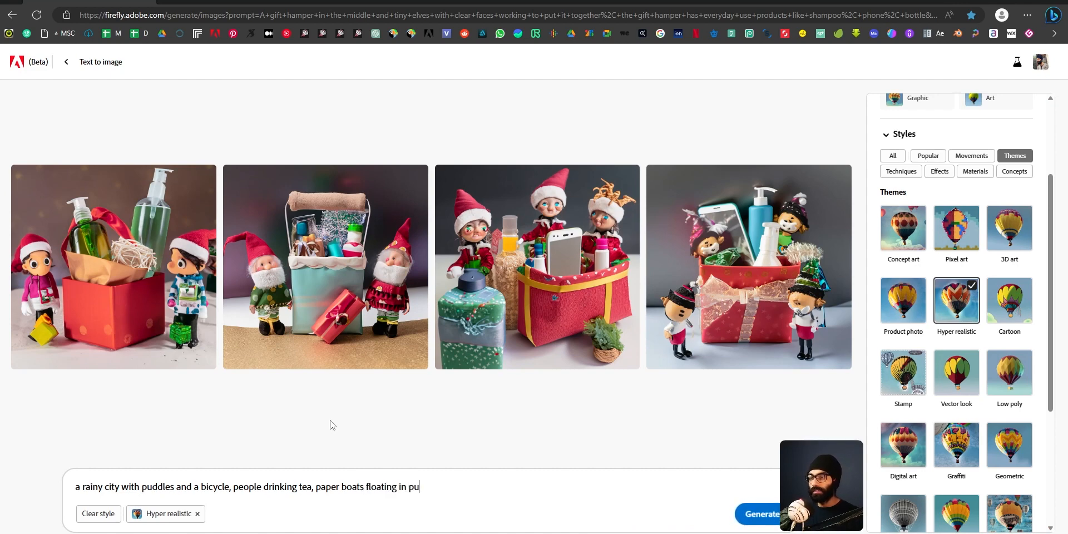
{"action": "key", "text": "Return"}
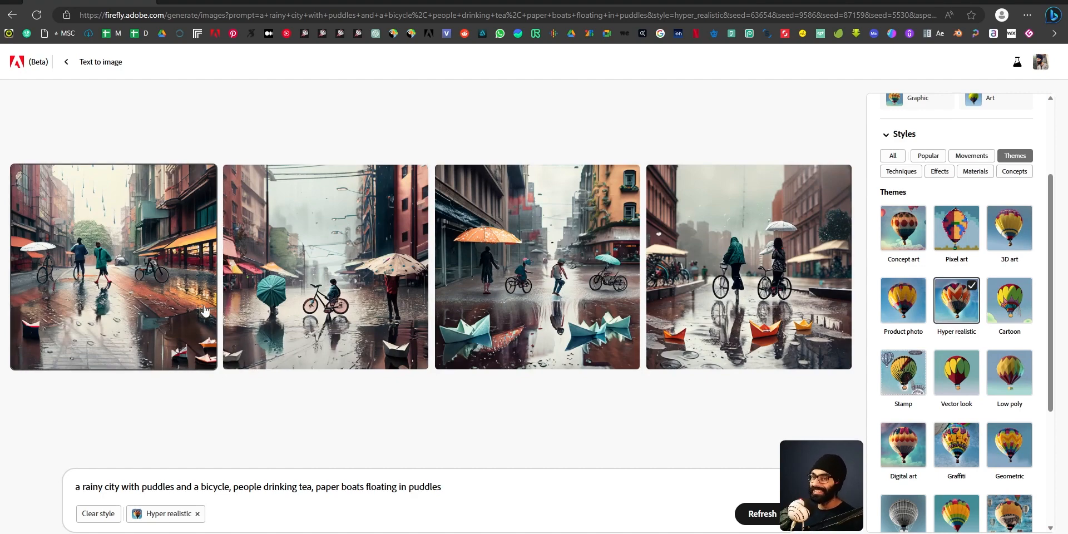
- View each of the four generated rainy-city images enlarged and compare their people, bicycles and paper boats
{"action": "left_click", "coordinate": [190, 323]}
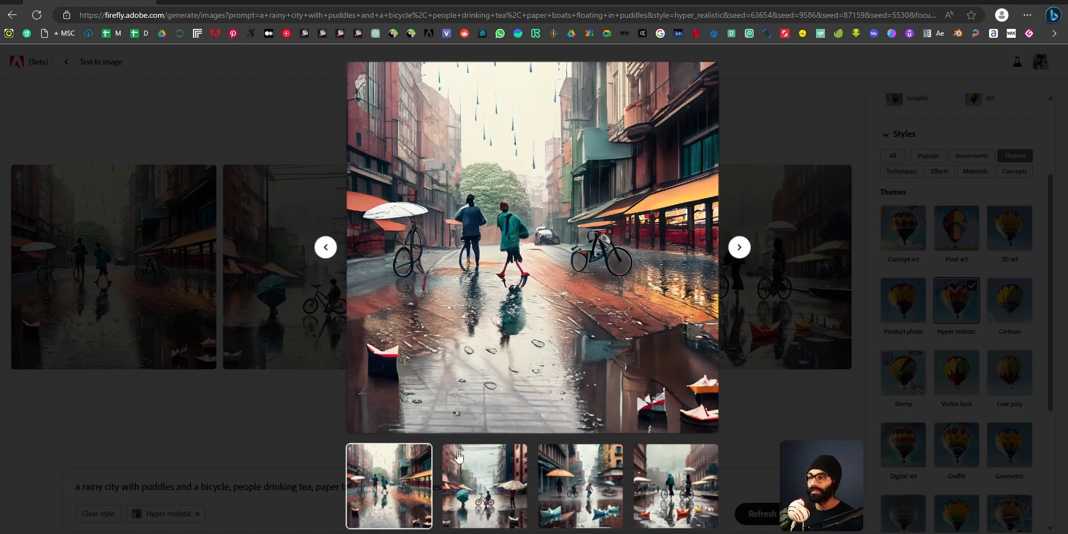
{"action": "left_click", "coordinate": [490, 490]}
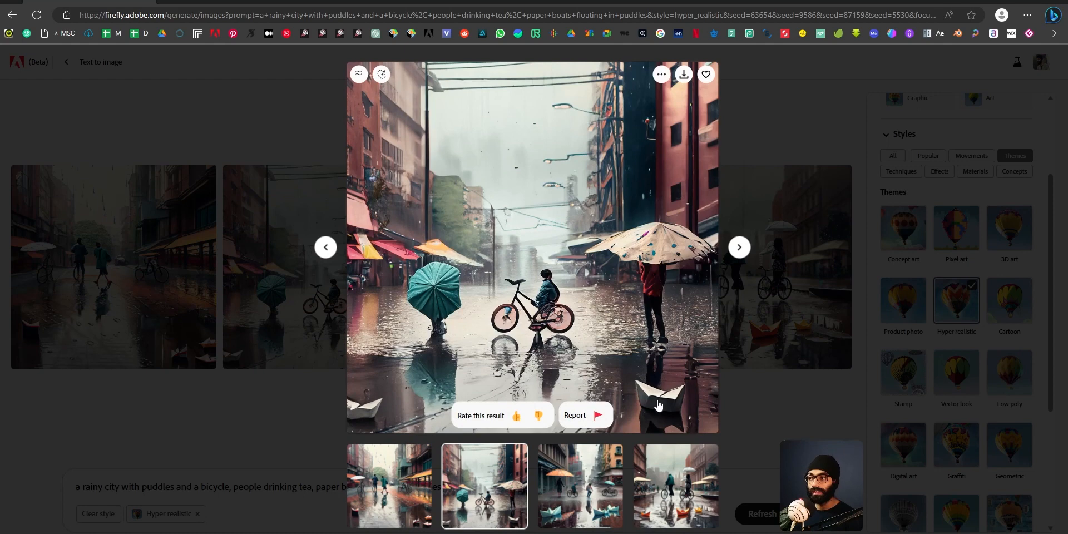
{"action": "left_click", "coordinate": [580, 485]}
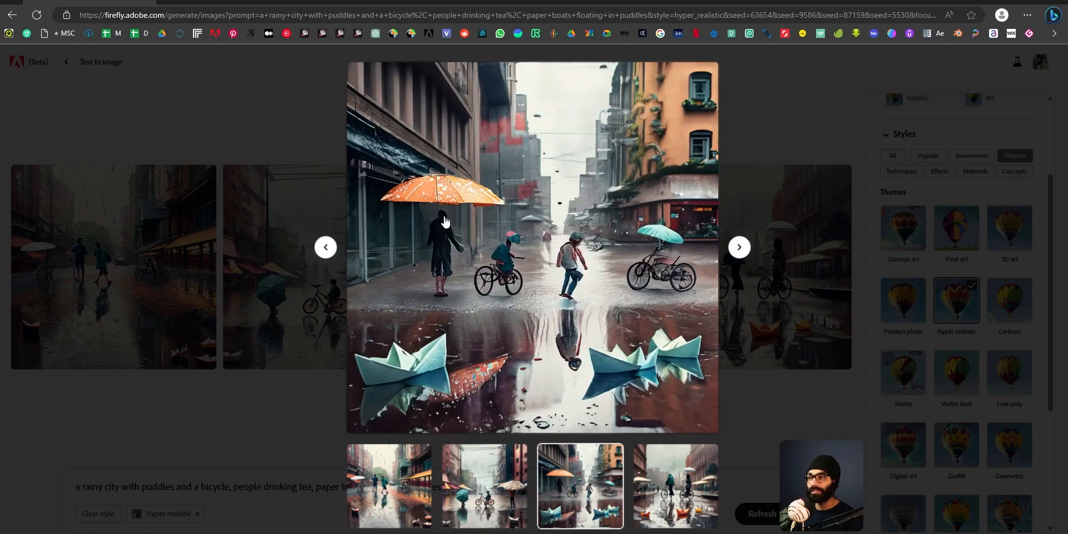
{"action": "left_click", "coordinate": [672, 499]}
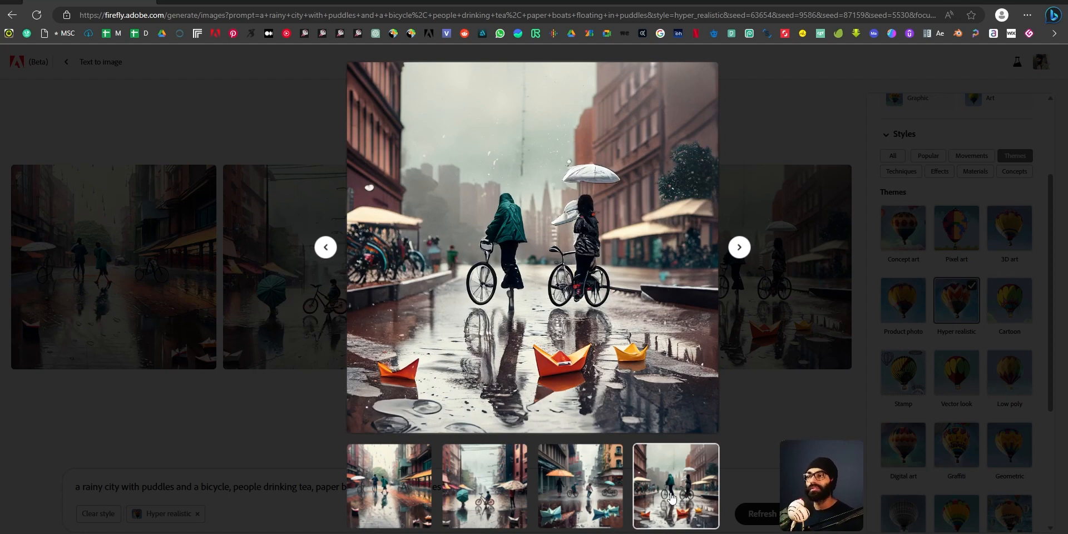
{"action": "left_click", "coordinate": [586, 484]}
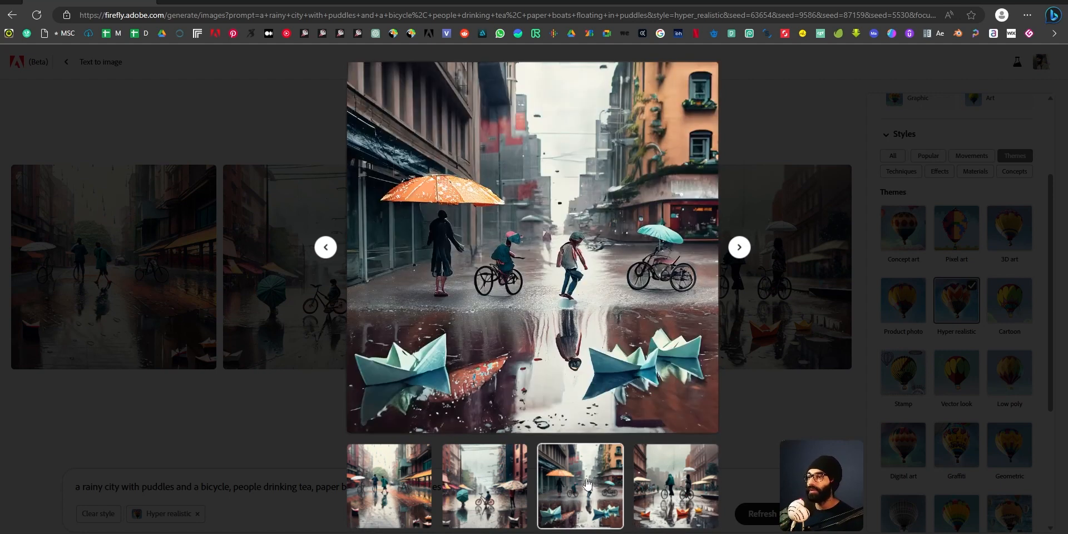
{"action": "left_click", "coordinate": [667, 502]}
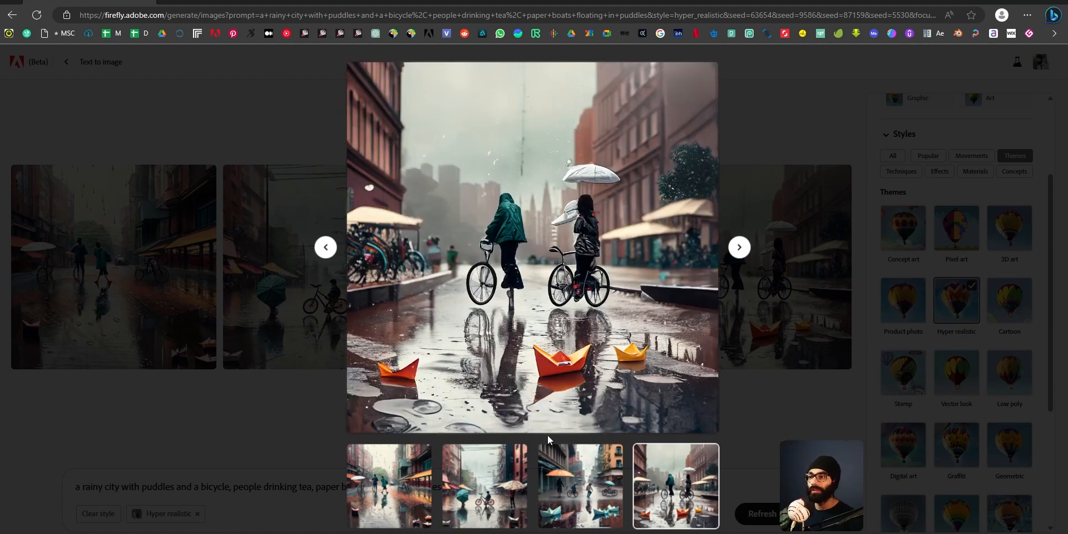
{"action": "left_click", "coordinate": [538, 499]}
{"action": "left_click", "coordinate": [475, 495]}
- Download the fourth image, showing two cyclists and orange paper boats, and open the downloaded file
{"action": "left_click", "coordinate": [662, 489]}
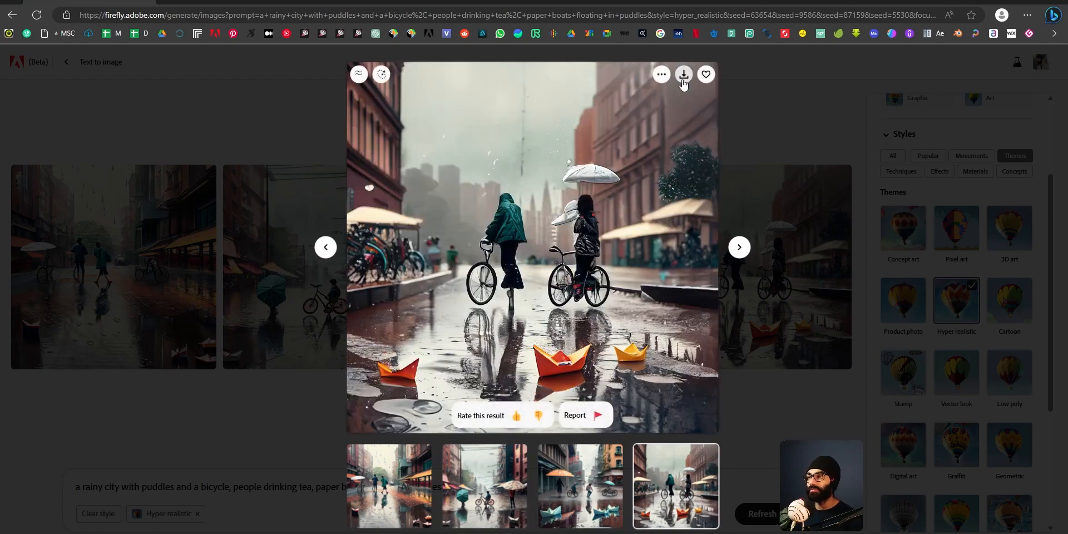
{"action": "left_click", "coordinate": [683, 82]}
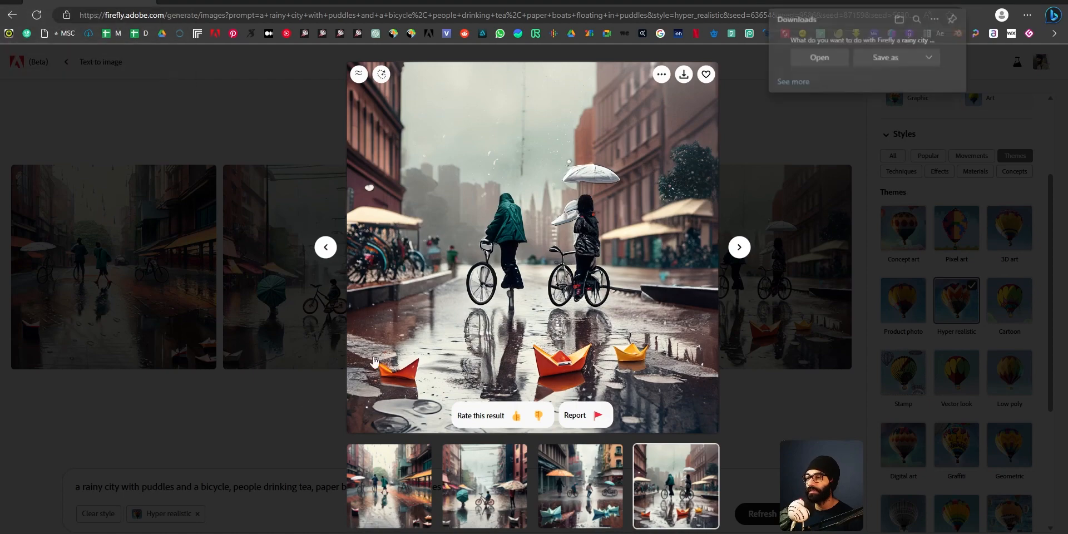
{"action": "left_click", "coordinate": [846, 77]}
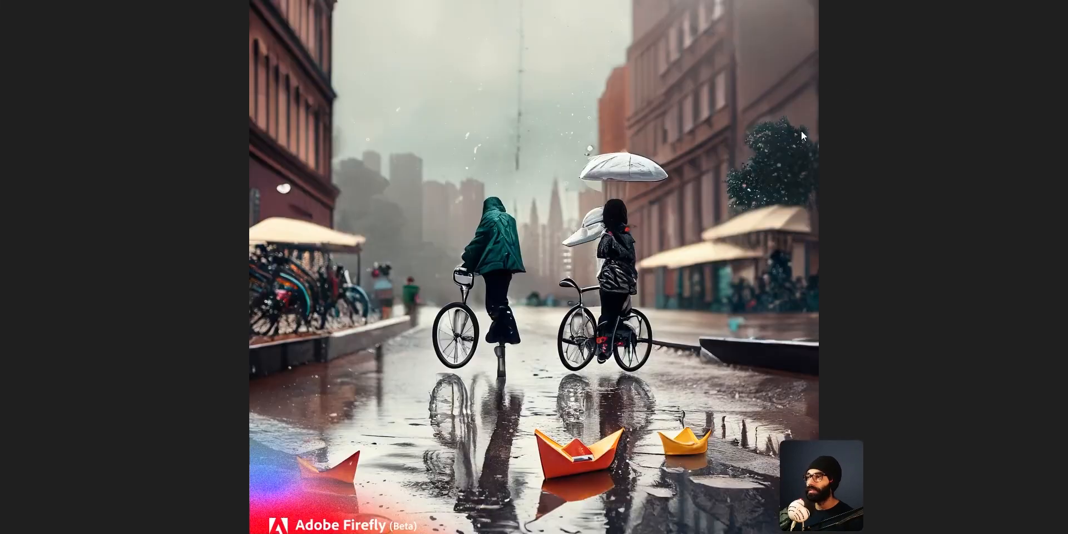
- Enlarge the image viewer window to inspect the downloaded picture and its Firefly watermark, and close the viewer
{"action": "left_click_drag", "start_coordinate": [606, 2], "coordinate": [648, 17]}
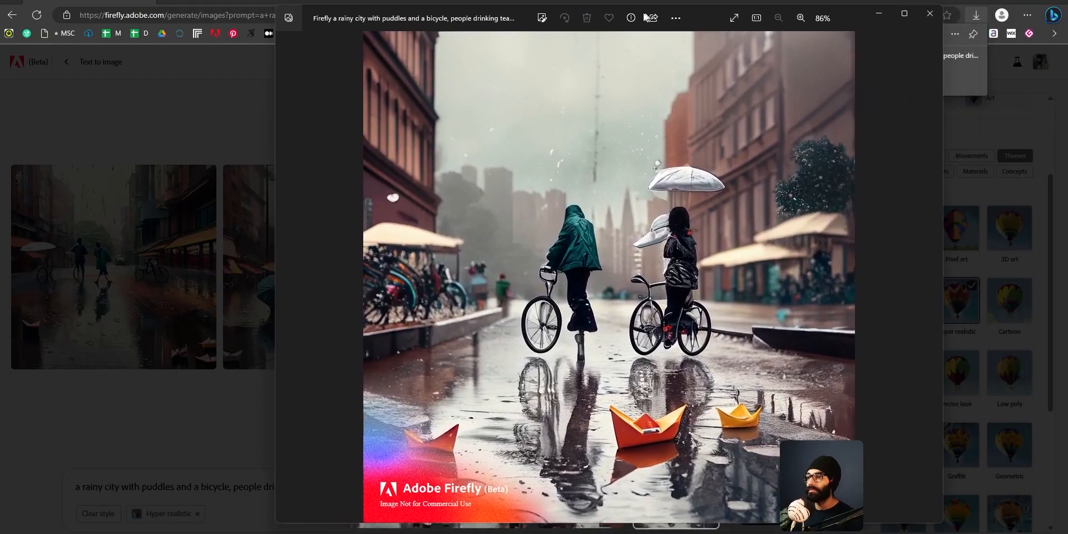
{"action": "left_click_drag", "start_coordinate": [273, 525], "coordinate": [10, 533]}
{"action": "left_click_drag", "start_coordinate": [939, 380], "coordinate": [1064, 379]}
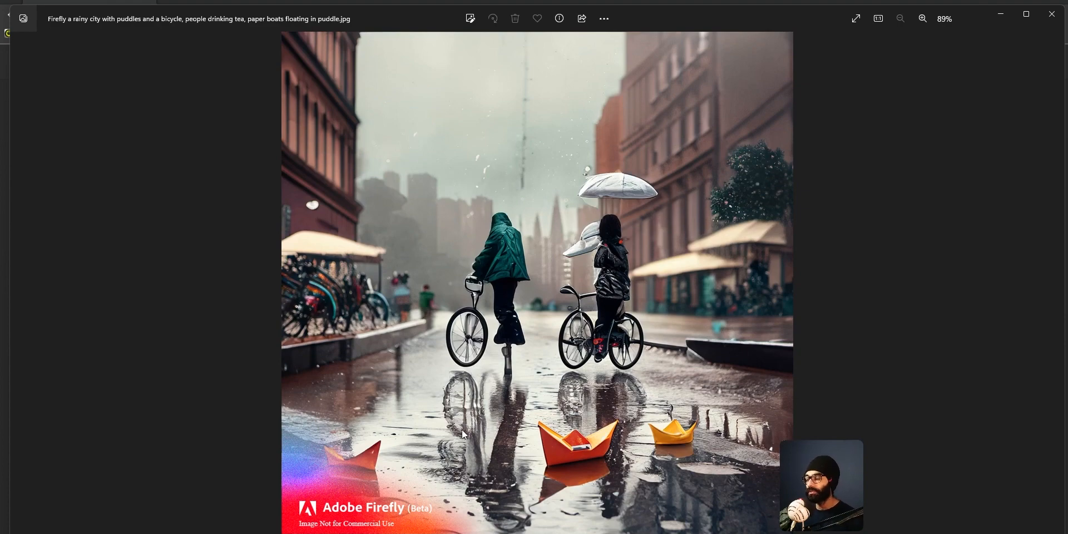
{"action": "left_click", "coordinate": [1051, 14]}
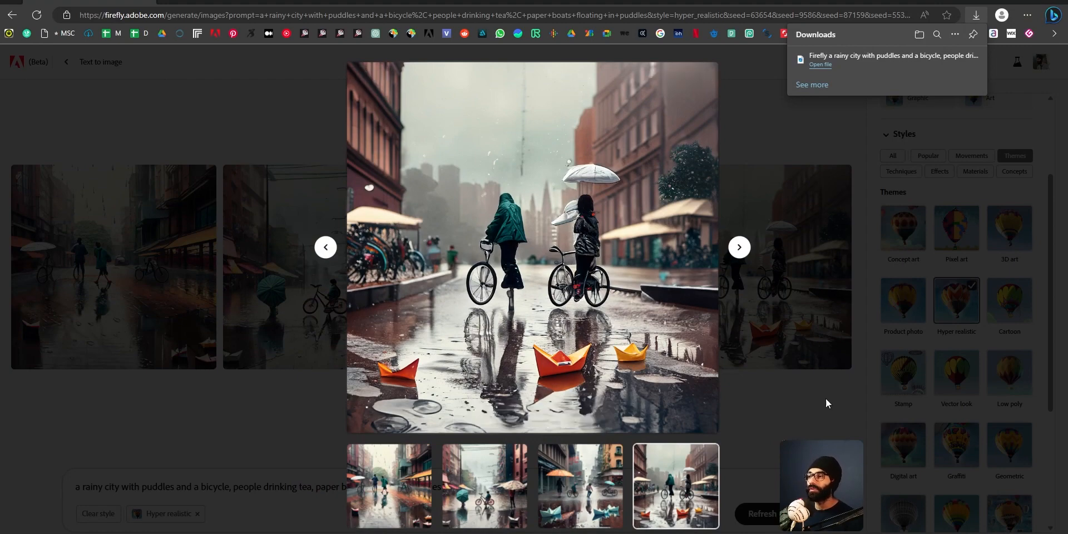
- Dismiss the downloads list and display the third generated image, with the orange umbrella and pale blue paper boats
{"action": "left_click", "coordinate": [825, 382]}
{"action": "left_click", "coordinate": [573, 330]}
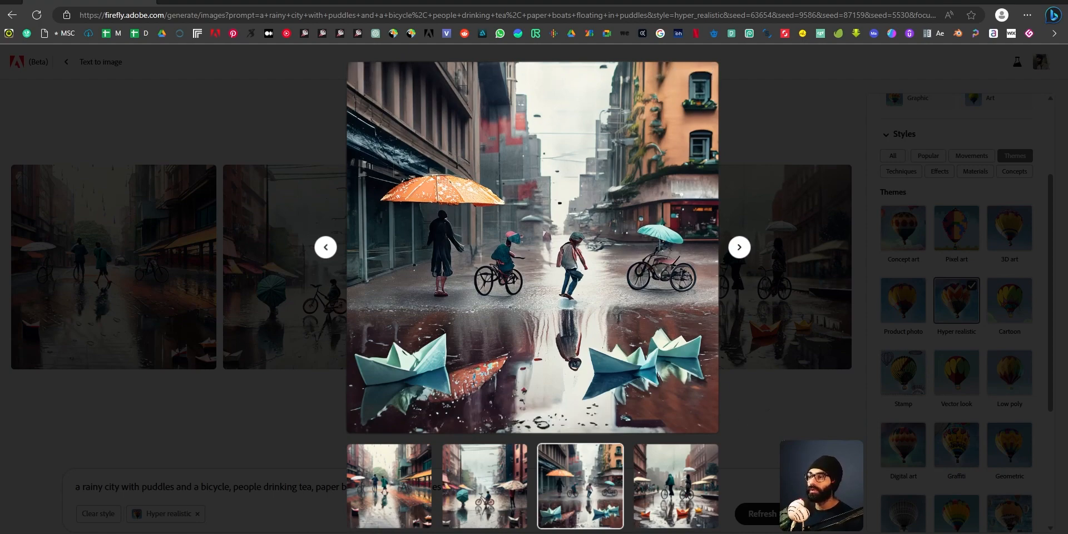
- Append ", a huge bottle in the center" to the prompt and generate a new set of images
{"action": "left_click", "coordinate": [645, 439]}
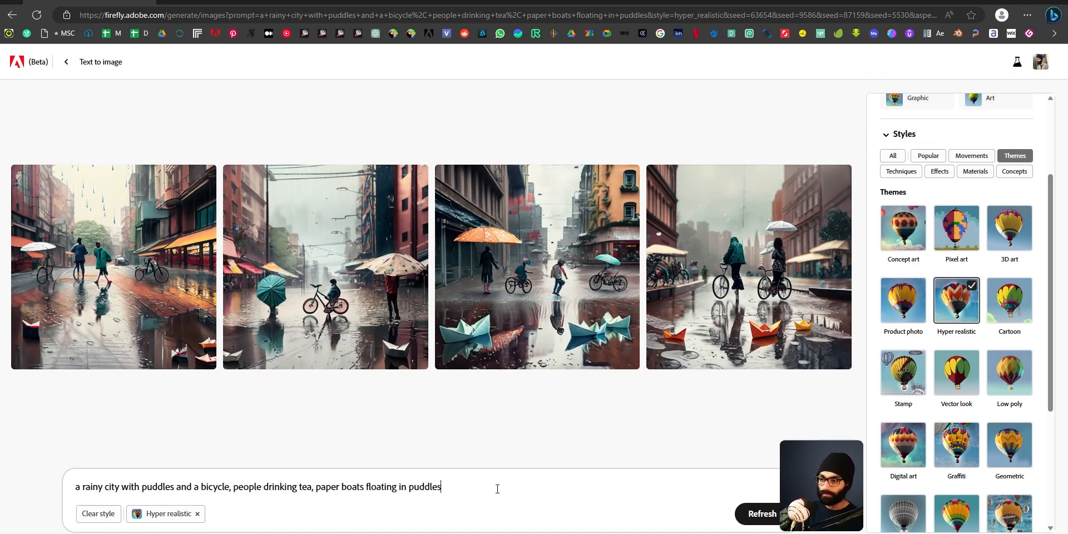
{"action": "type", "text": ", a h"}
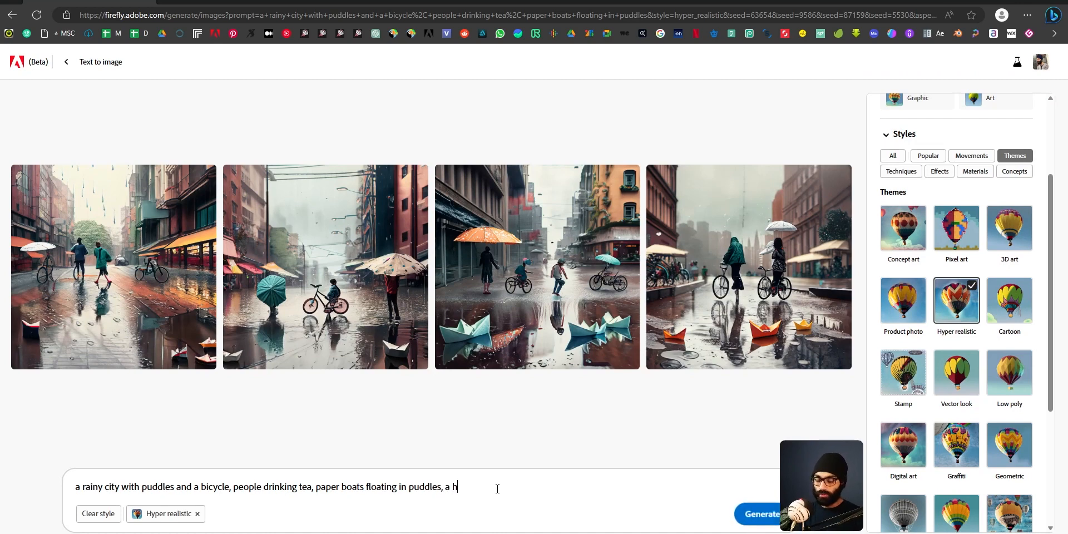
{"action": "type", "text": "uge bottle in t"}
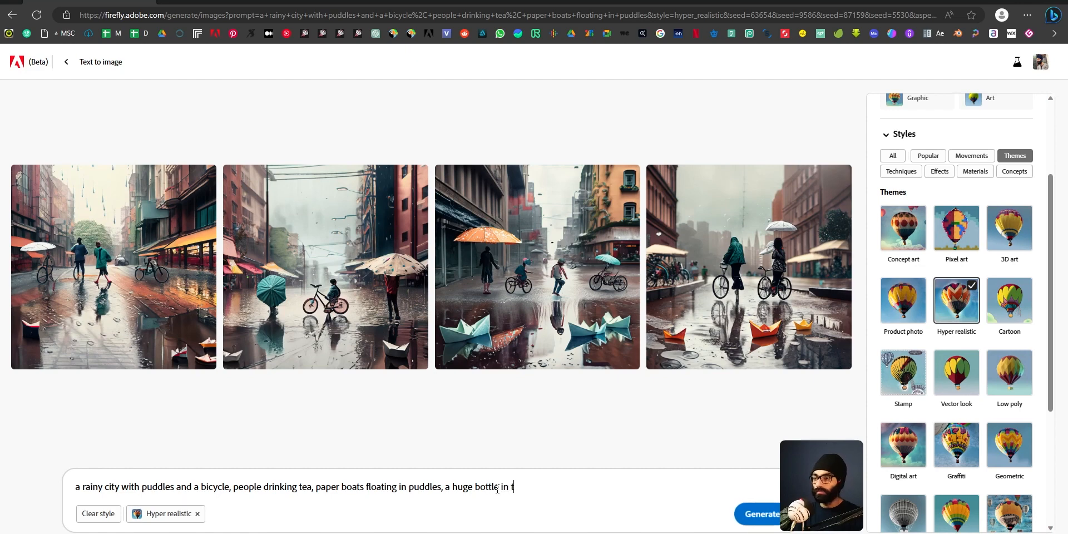
{"action": "type", "text": "he center"}
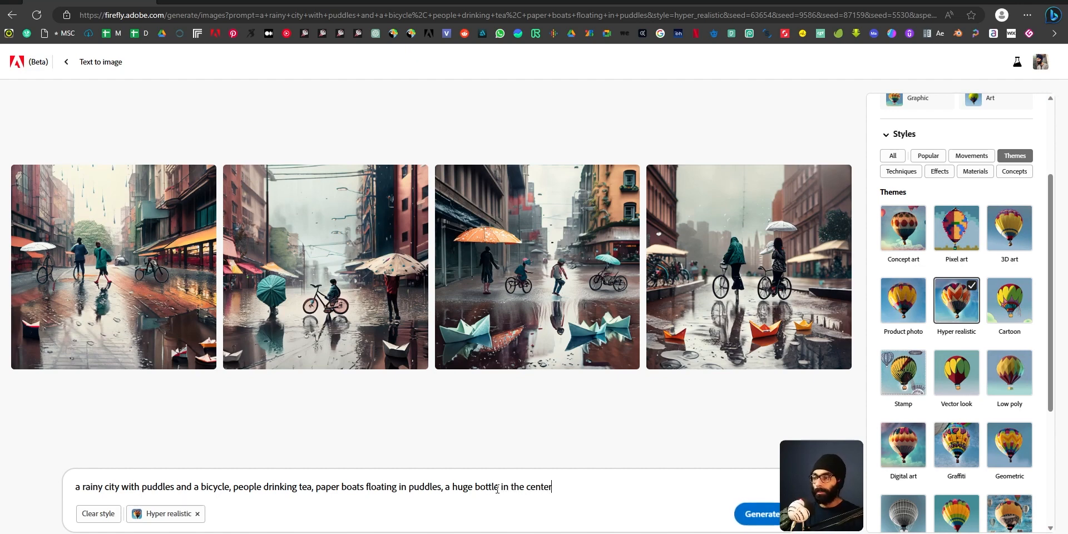
{"action": "left_click", "coordinate": [758, 513]}
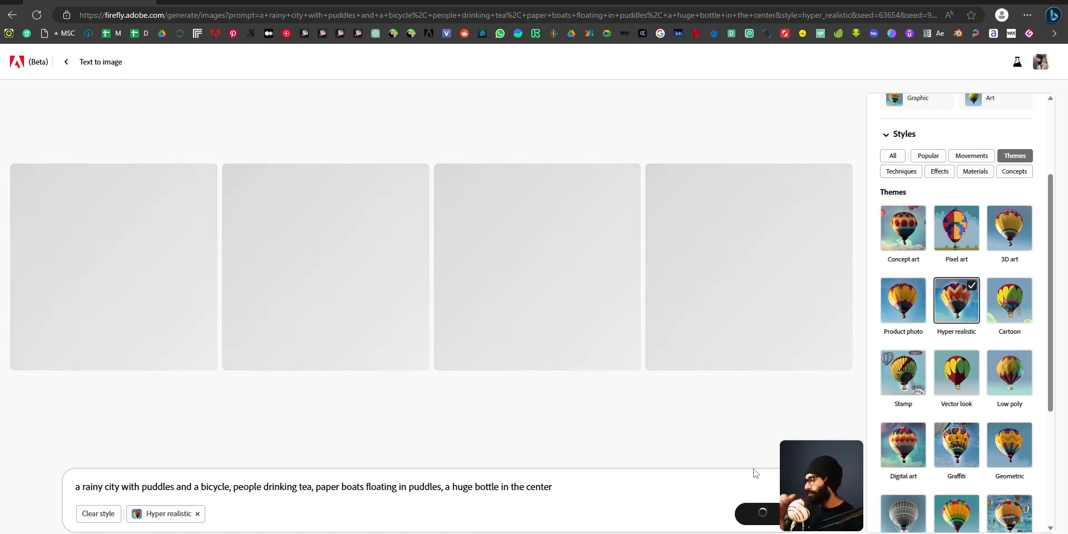
{"action": "scroll", "coordinate": [984, 409], "scroll_direction": "down", "scroll_amount": 1}
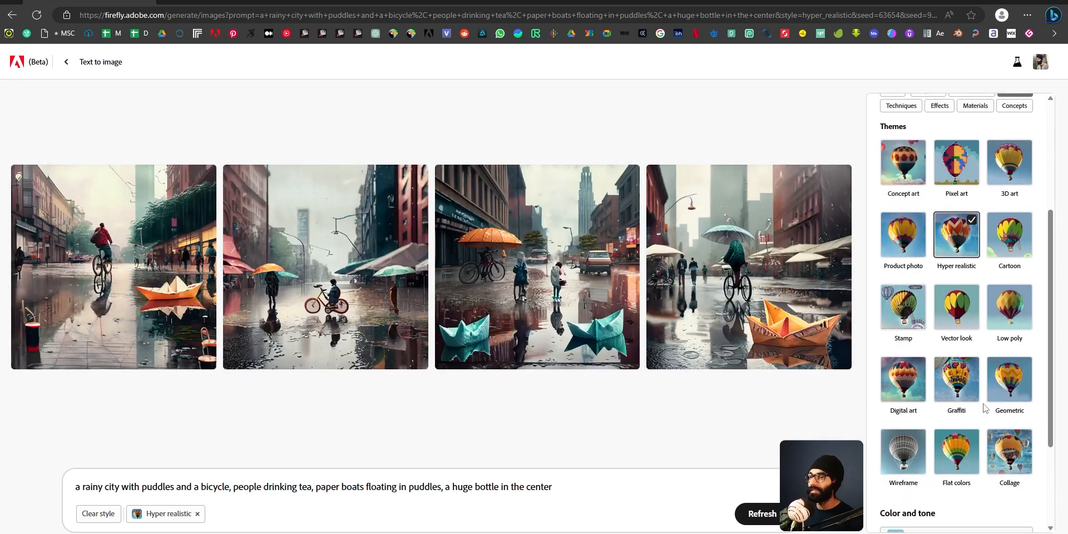
- View the four newly generated images enlarged in turn and check each one for the huge bottle
{"action": "left_click", "coordinate": [167, 290]}
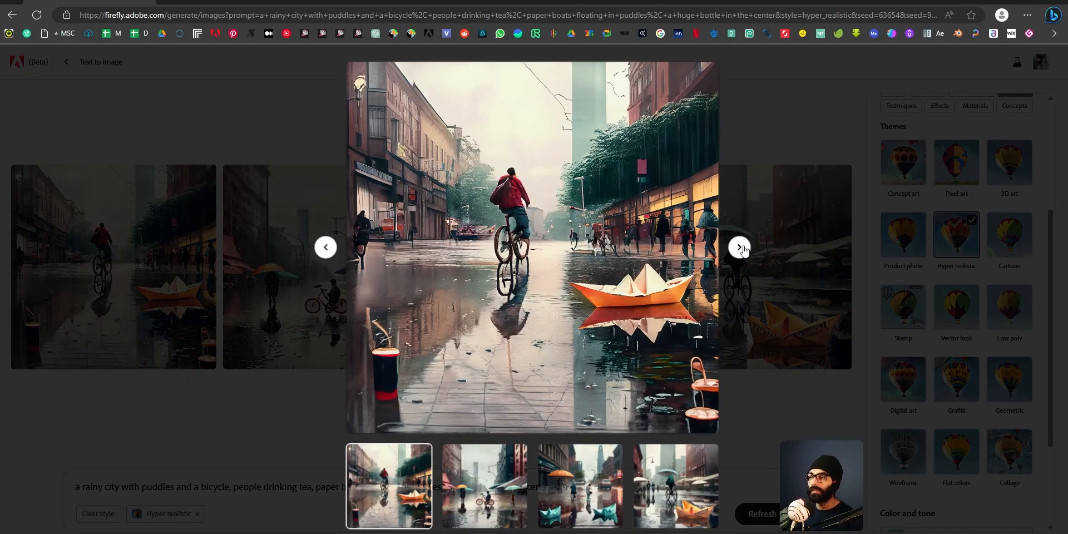
{"action": "left_click", "coordinate": [739, 247]}
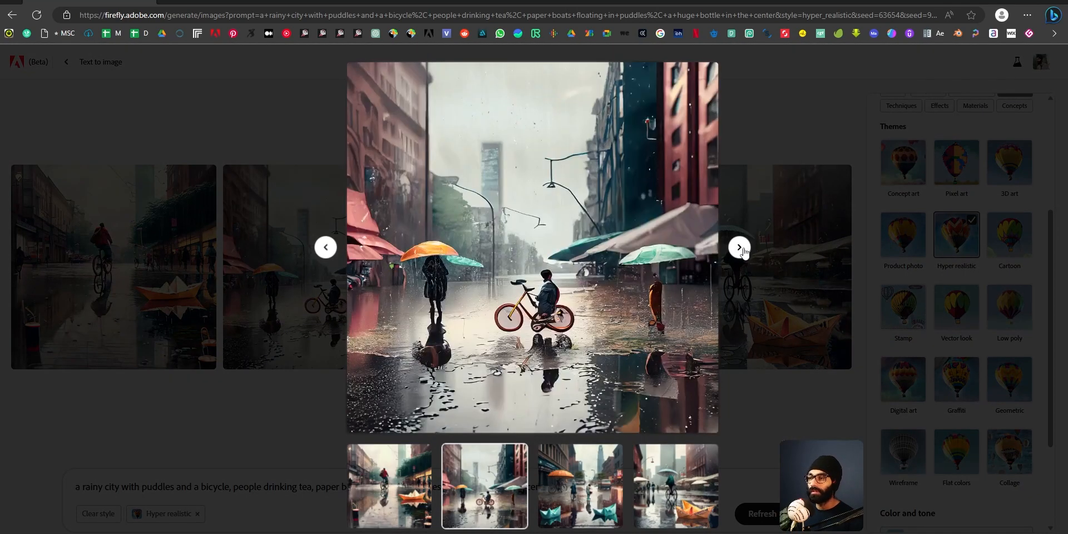
{"action": "left_click", "coordinate": [740, 247]}
{"action": "left_click", "coordinate": [740, 247]}
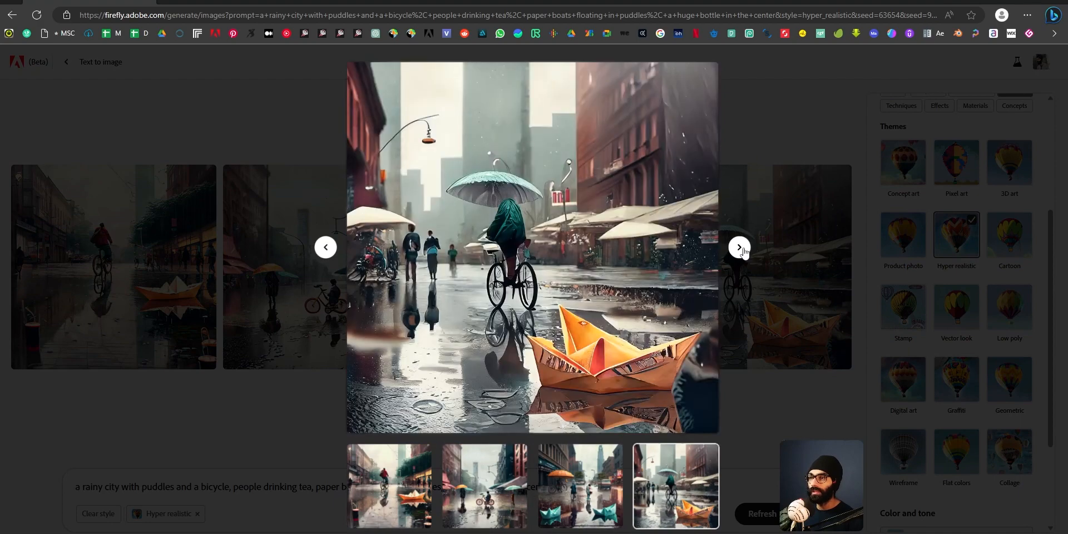
{"action": "left_click", "coordinate": [739, 247]}
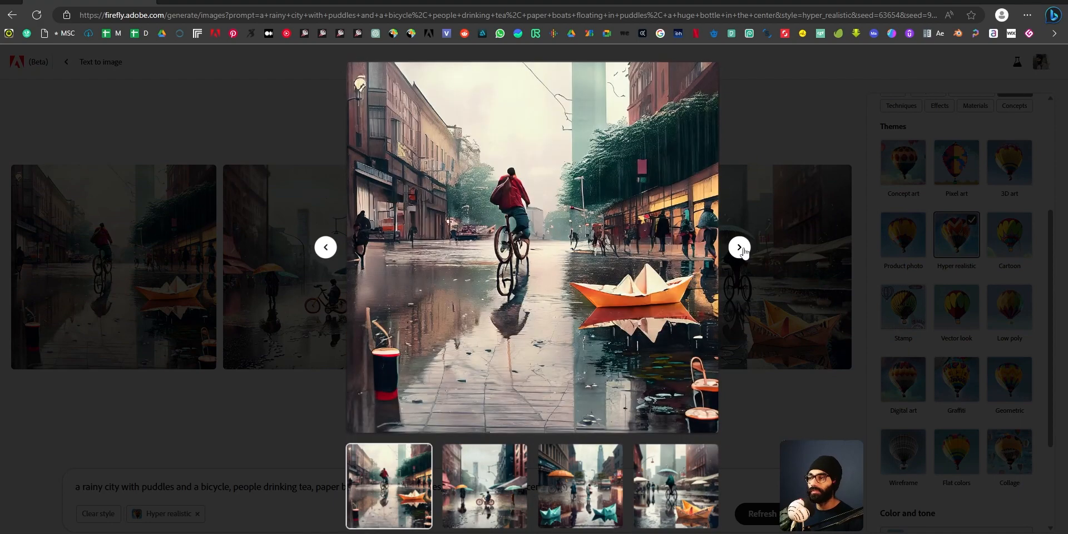
{"action": "left_click", "coordinate": [740, 247]}
{"action": "left_click", "coordinate": [325, 247]}
{"action": "left_click", "coordinate": [326, 247]}
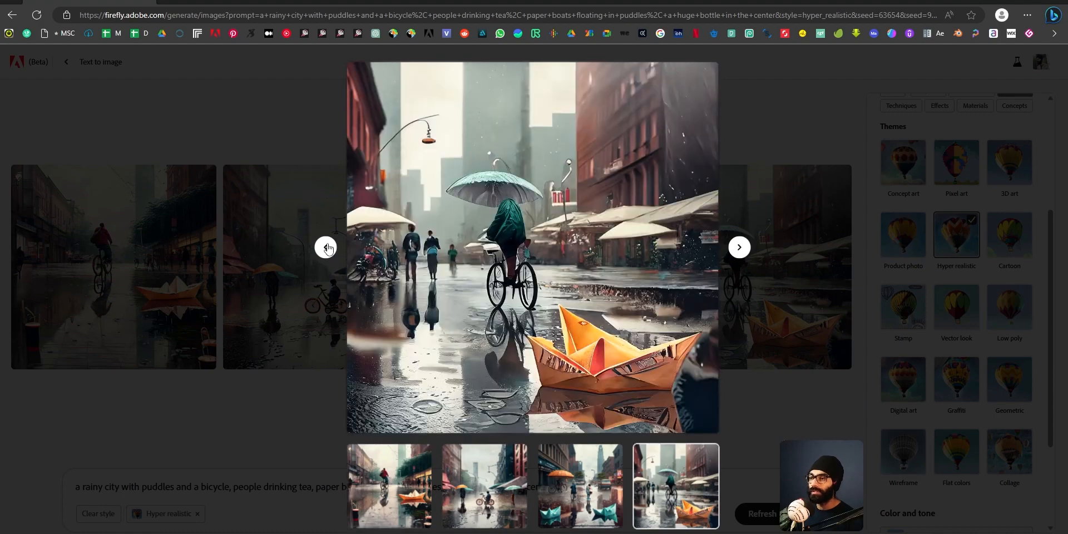
- Review the first, second and third images once more, examine the one with two teal paper boats, and close the enlarged view
{"action": "left_click", "coordinate": [739, 247]}
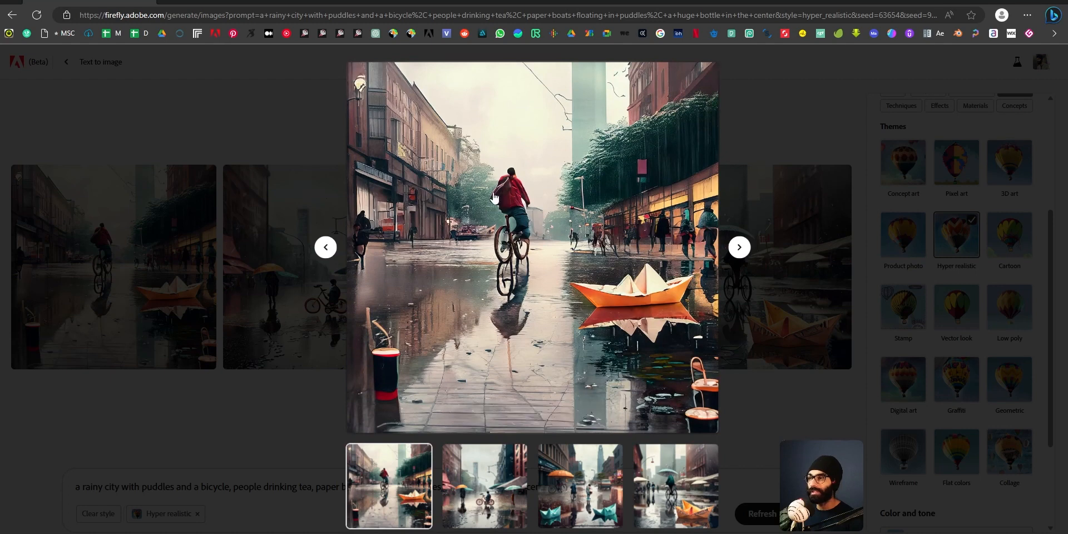
{"action": "left_click", "coordinate": [739, 248]}
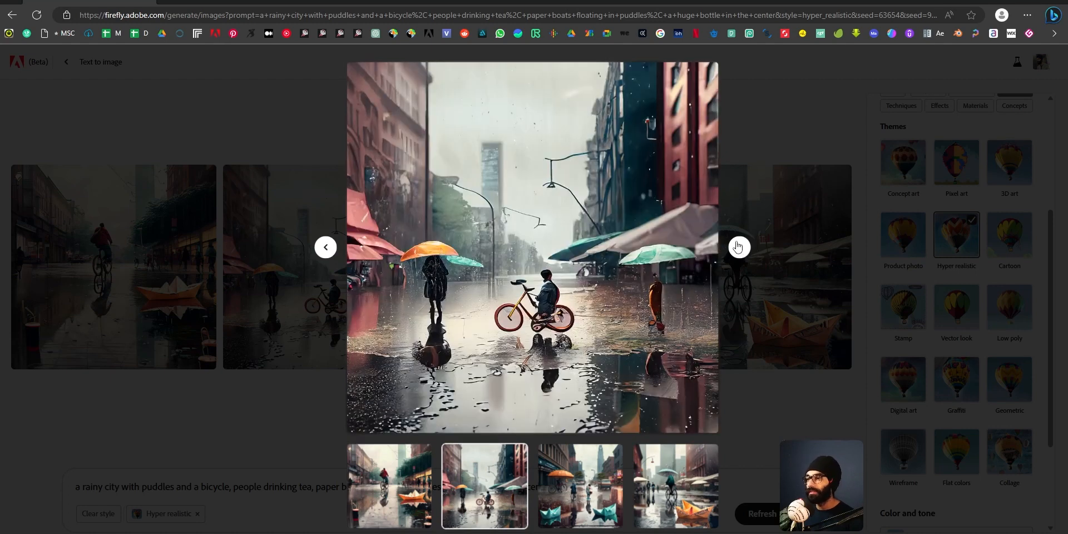
{"action": "left_click", "coordinate": [740, 247]}
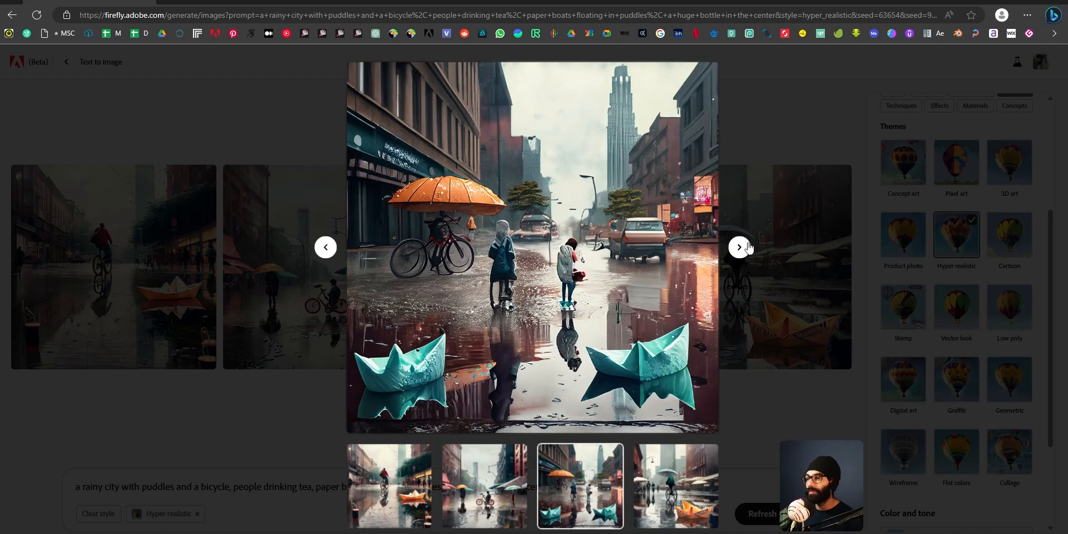
{"action": "mouse_move", "coordinate": [571, 260]}
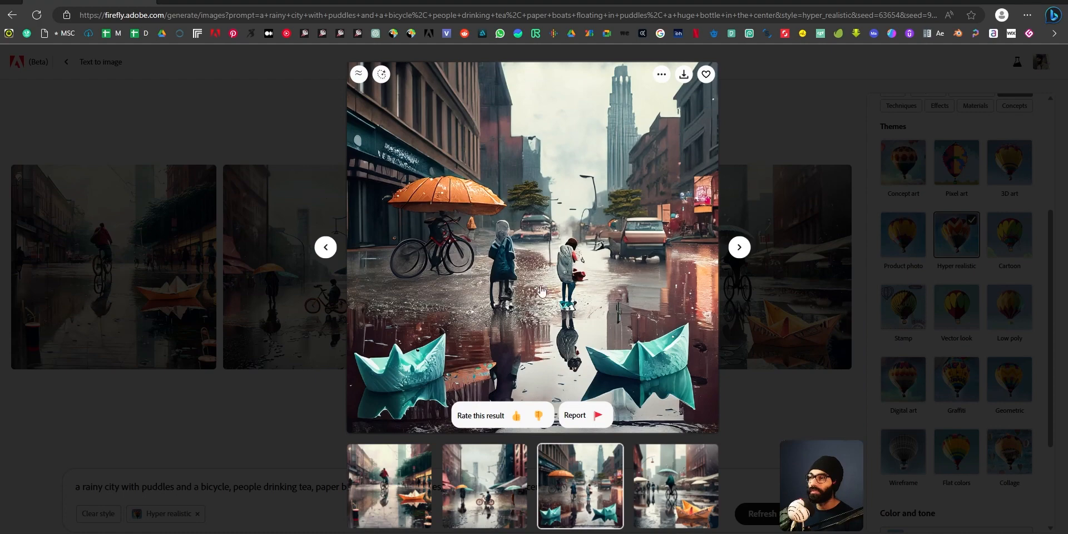
{"action": "left_click", "coordinate": [761, 90]}
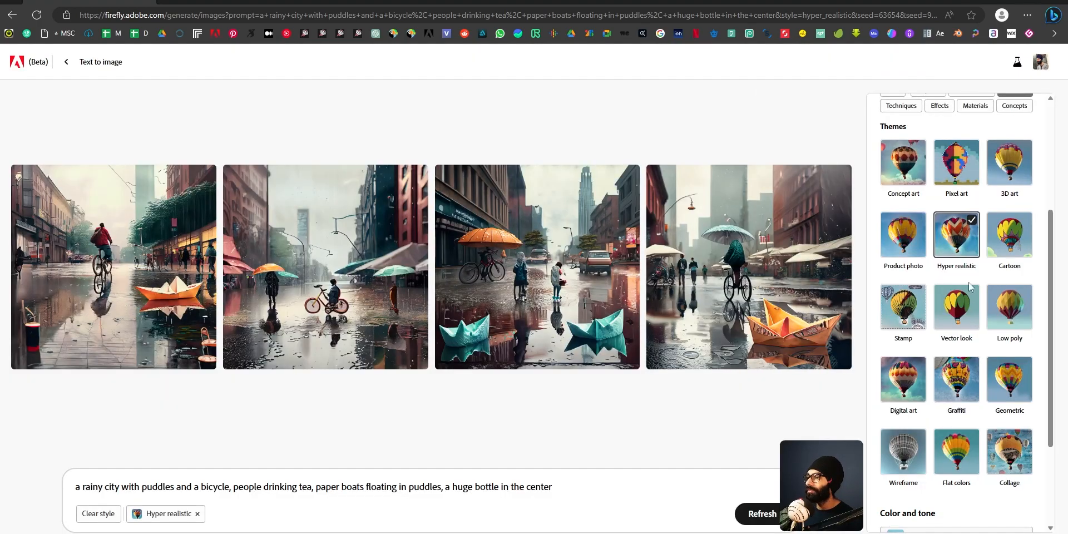
- Switch the style to Cartoon with Warm tone and Dramatic lighting, and regenerate the images
{"action": "left_click", "coordinate": [1010, 225]}
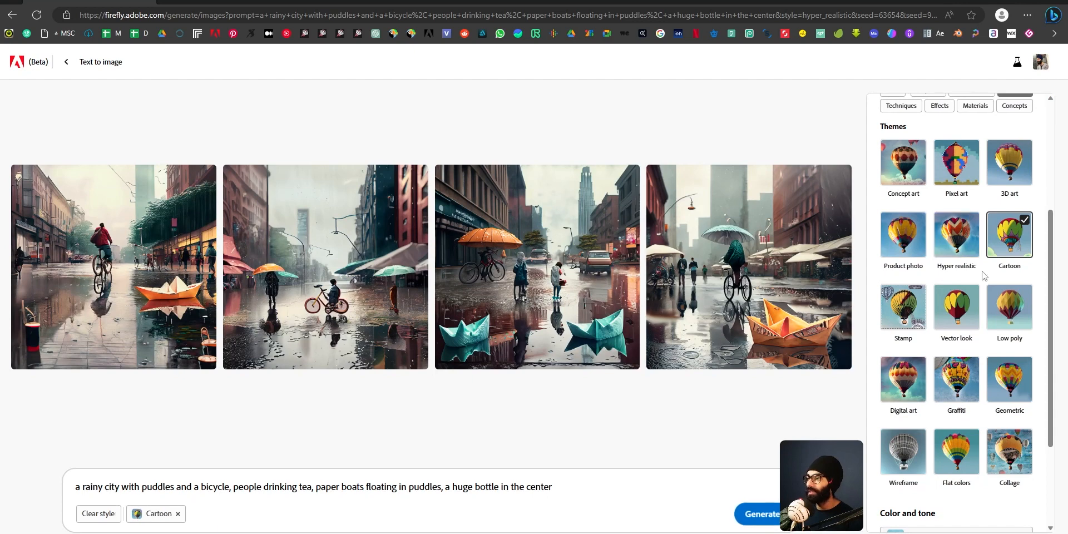
{"action": "scroll", "coordinate": [1013, 323], "scroll_direction": "down", "scroll_amount": 3}
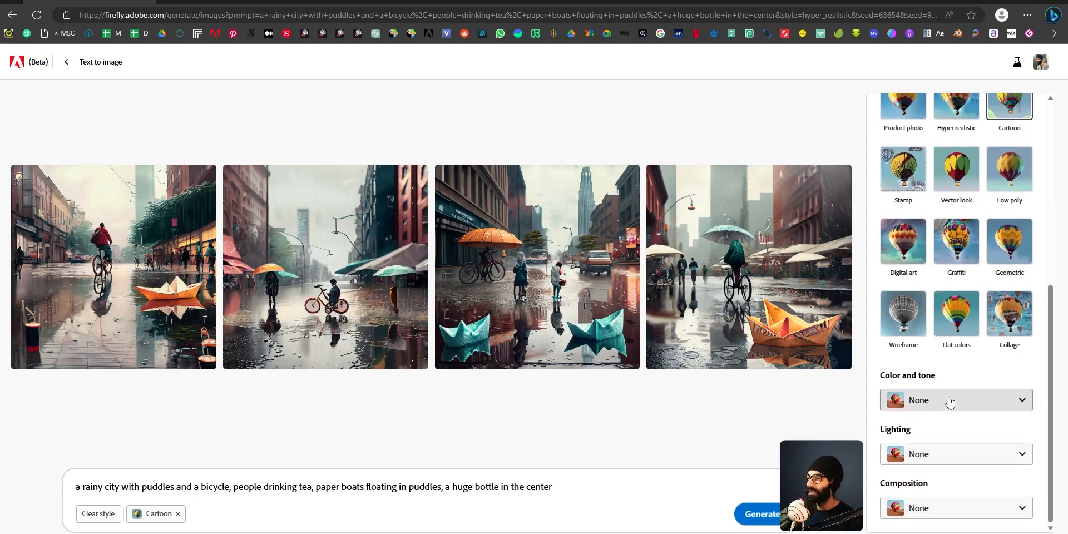
{"action": "left_click", "coordinate": [949, 399]}
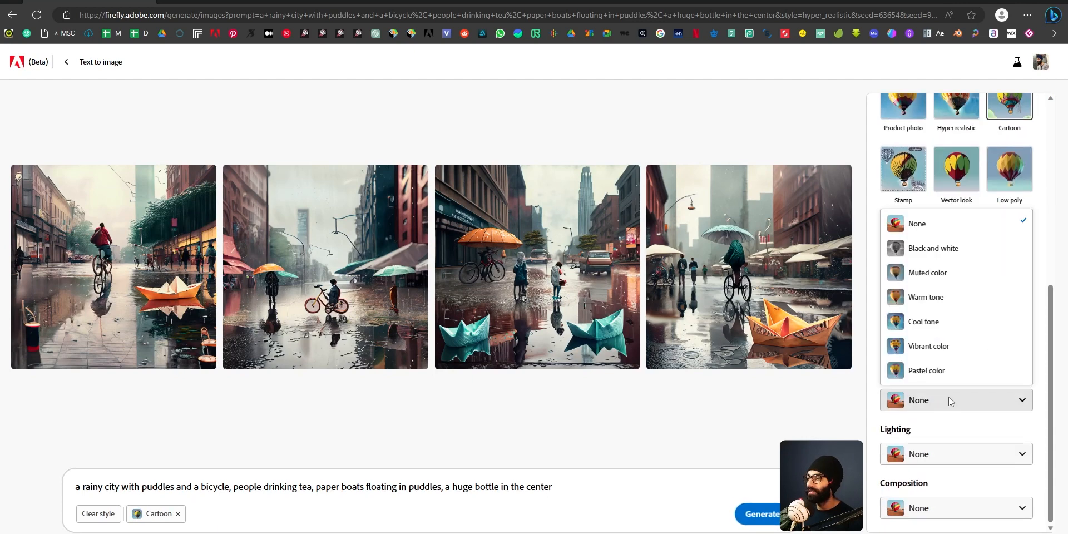
{"action": "left_click", "coordinate": [949, 298]}
{"action": "left_click", "coordinate": [951, 464]}
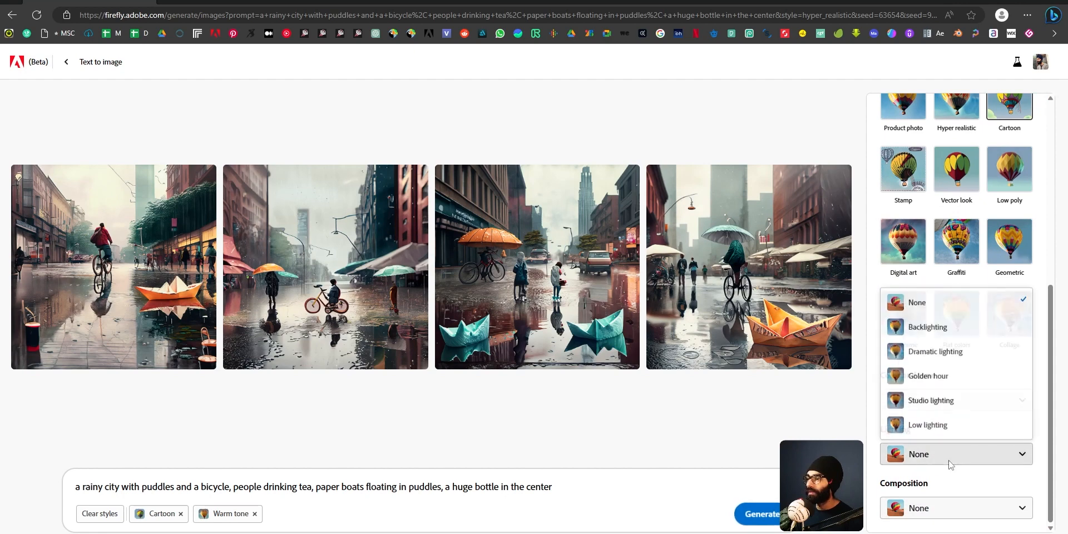
{"action": "left_click", "coordinate": [946, 351]}
{"action": "left_click", "coordinate": [763, 513]}
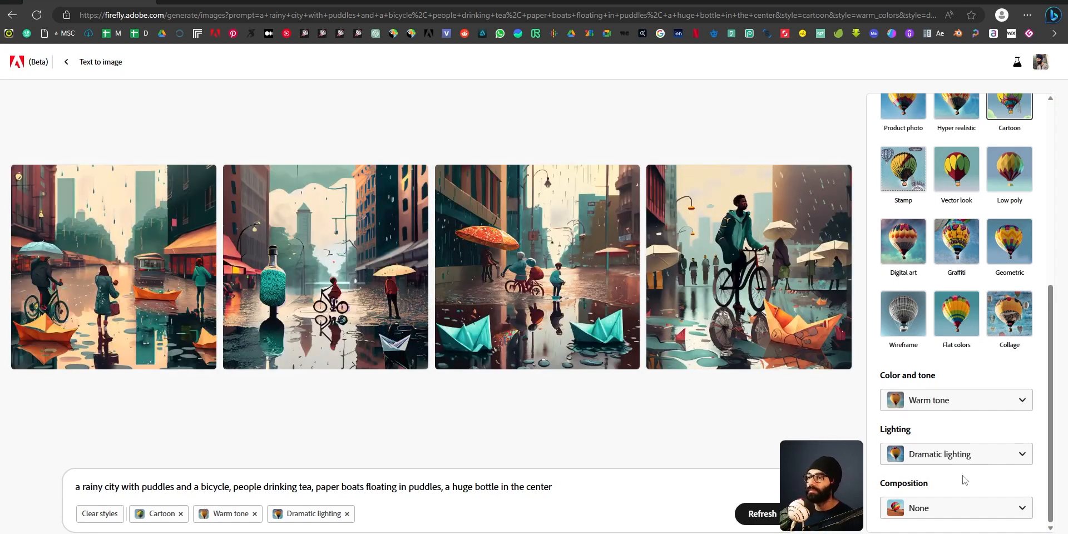
- Examine the second cartoon image with the teal bottle enlarged, and open the first image with the orange paper boats
{"action": "left_click", "coordinate": [291, 282]}
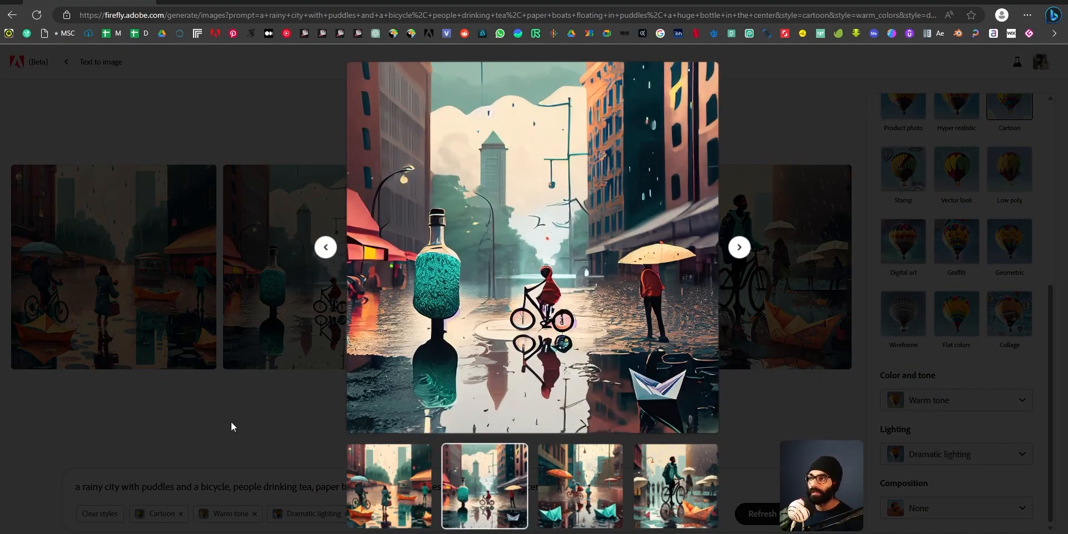
{"action": "mouse_move", "coordinate": [666, 275]}
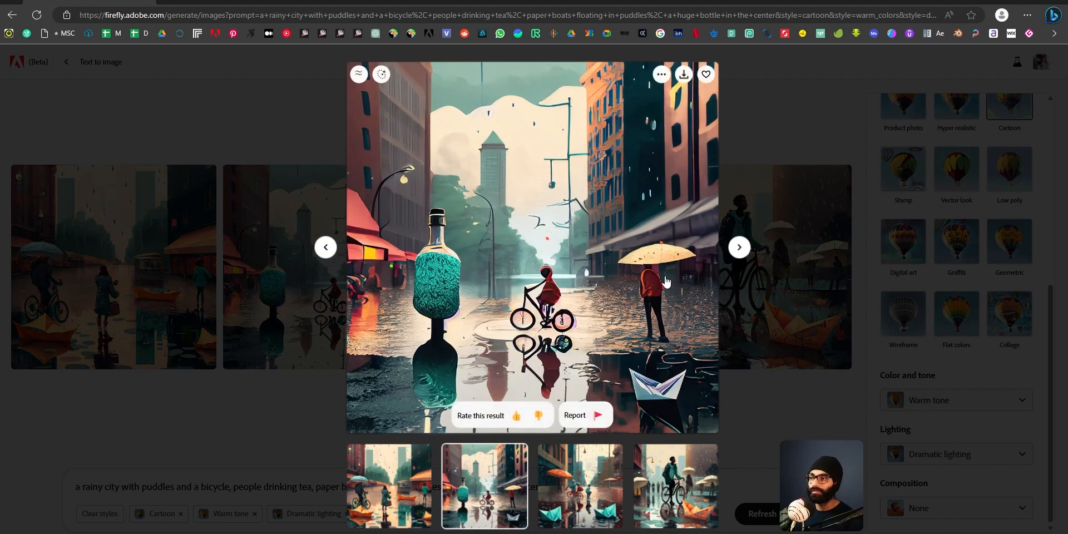
{"action": "left_click", "coordinate": [239, 431]}
{"action": "left_click", "coordinate": [103, 311]}
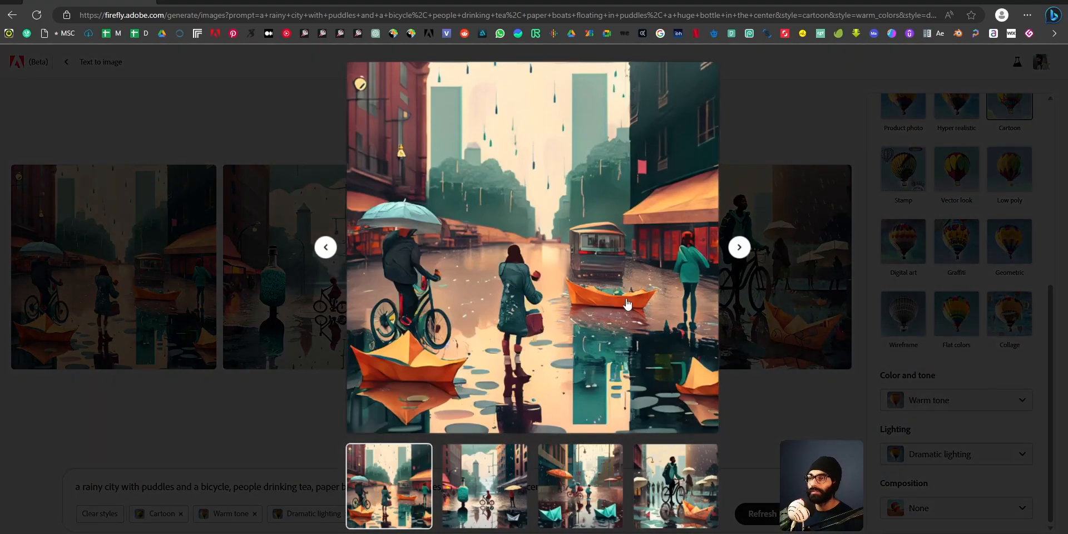